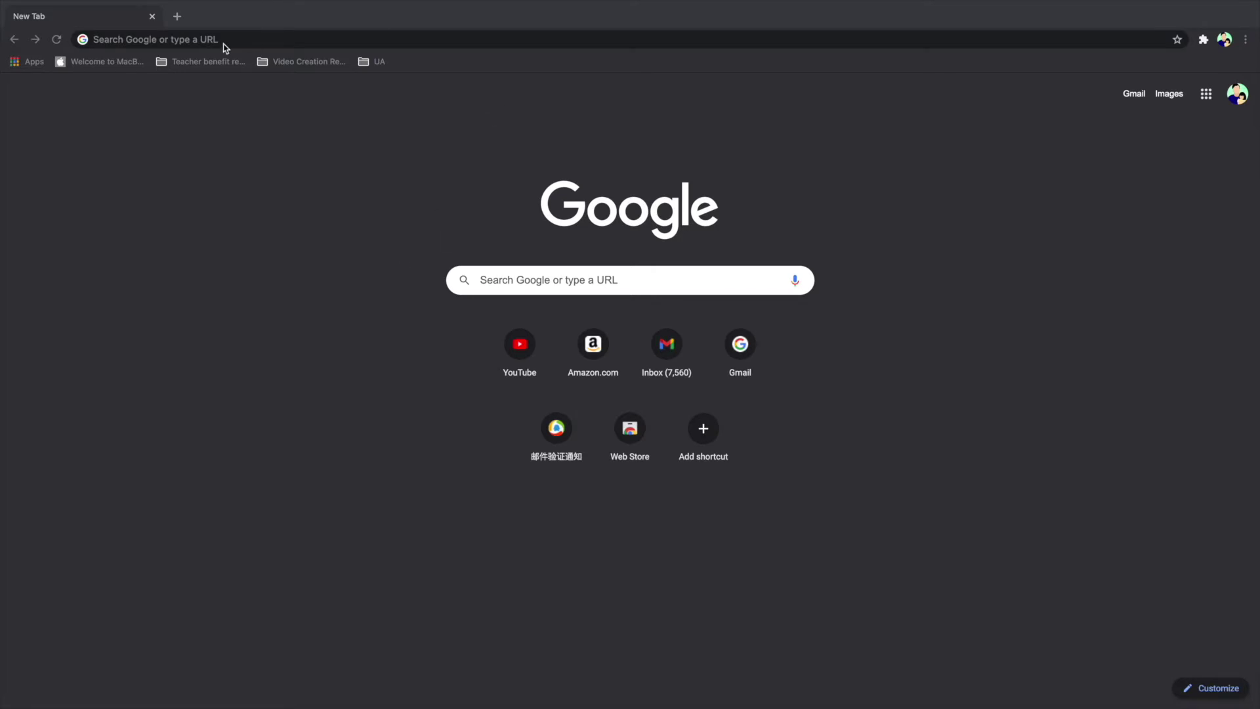
- Search Google for 'google form' and go to the Google Forms home page
{"action": "left_click", "coordinate": [309, 45]}
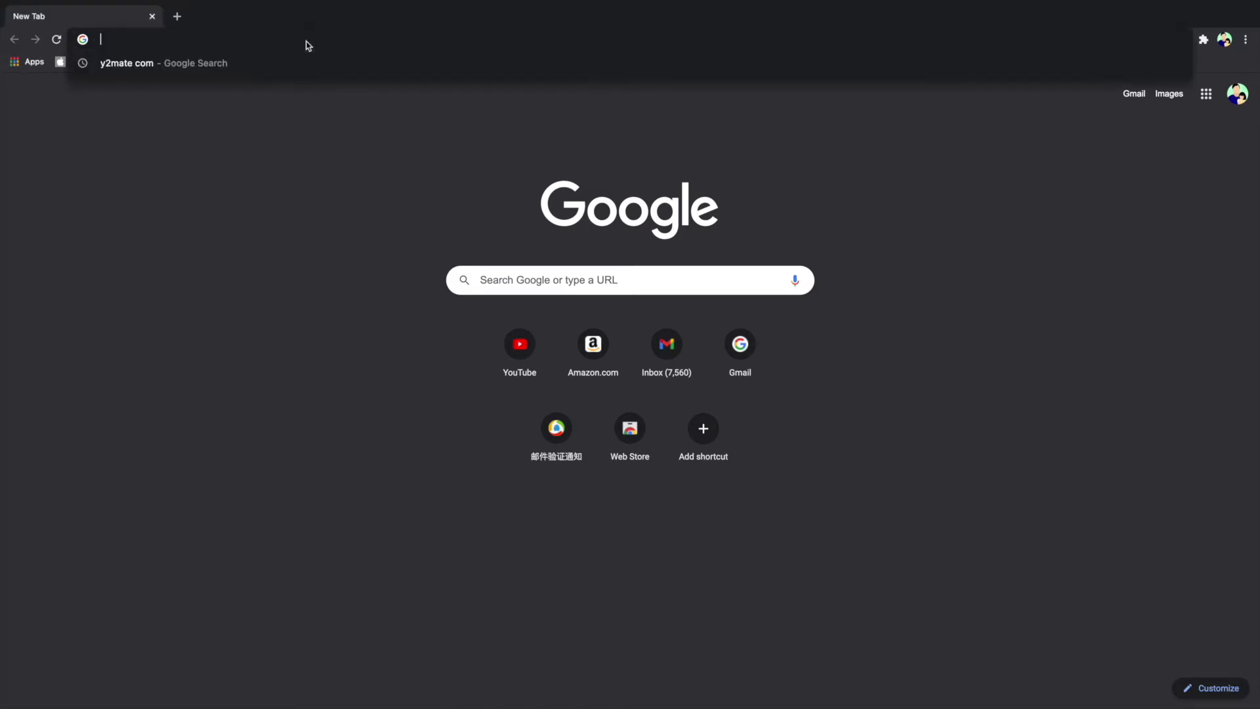
{"action": "type", "text": "google form"}
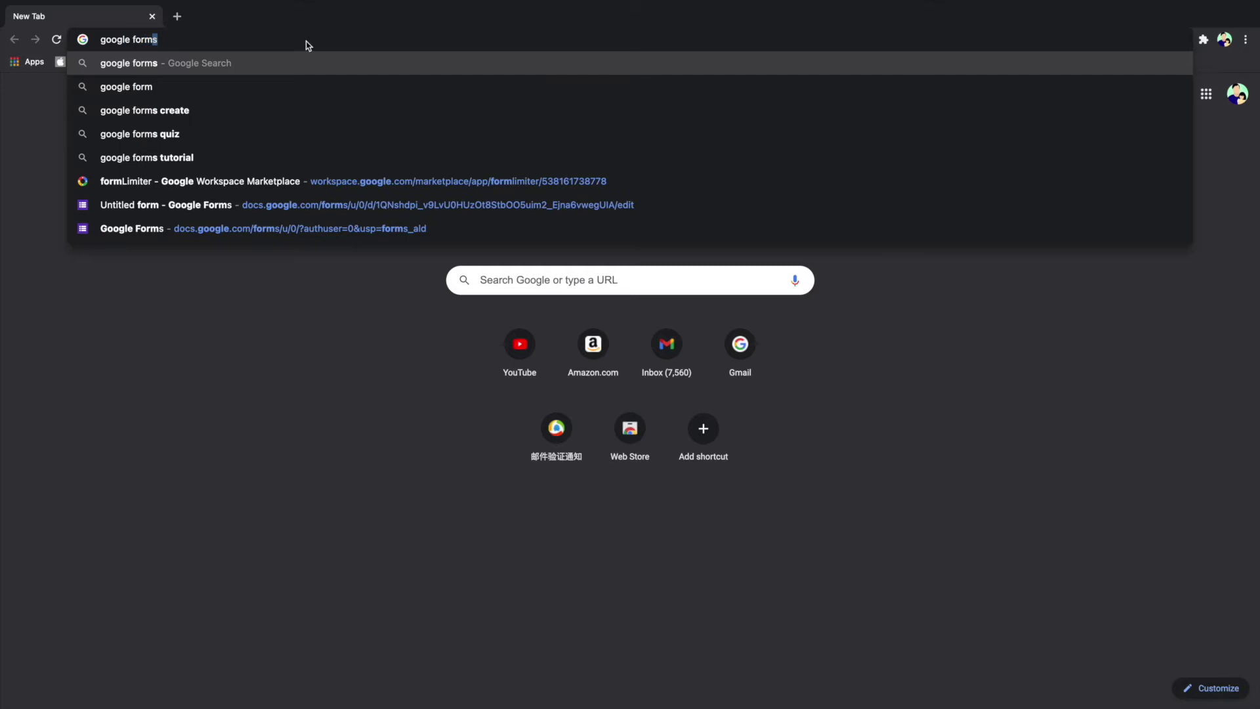
{"action": "key", "text": "Return"}
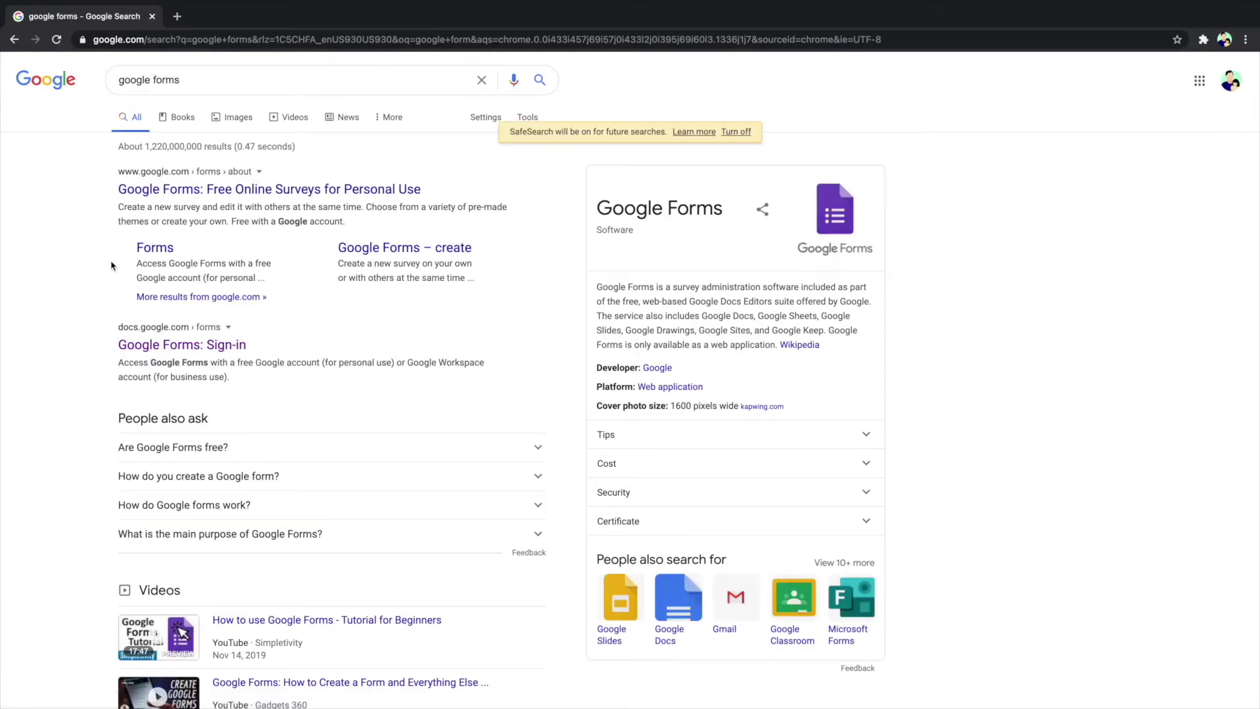
{"action": "left_click", "coordinate": [164, 252]}
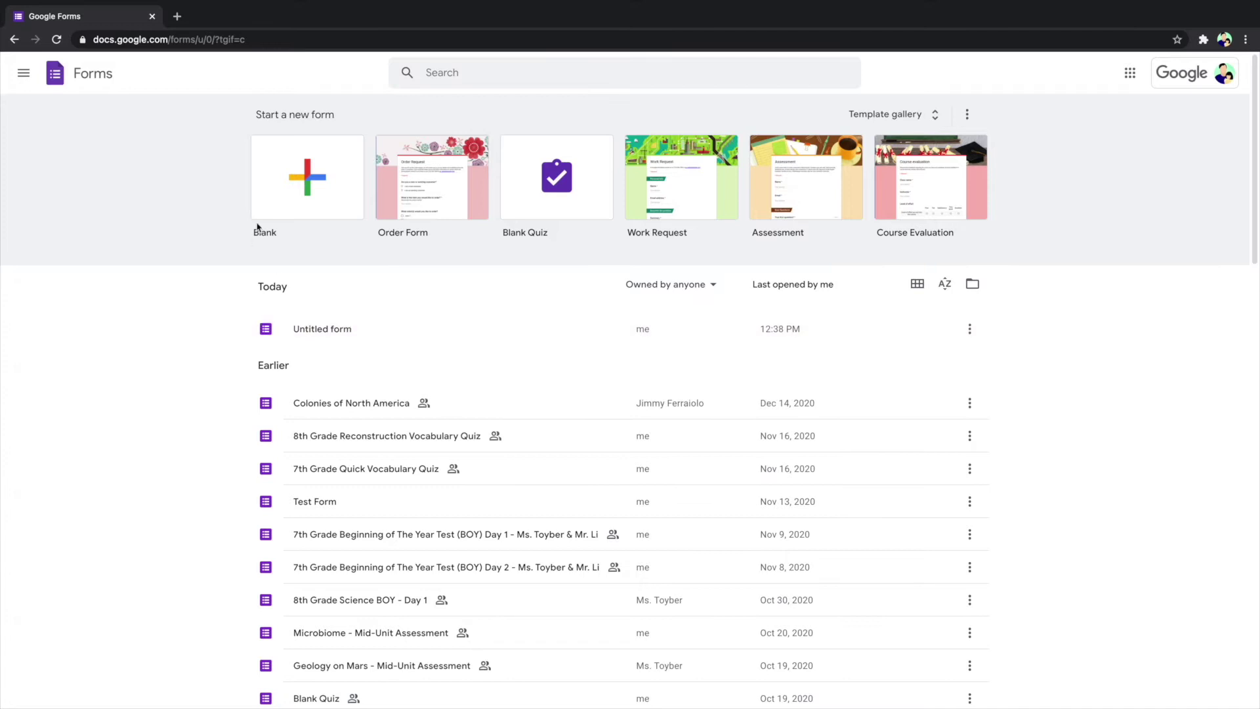
- Create a new blank form and select its 'Untitled form' title for editing
{"action": "left_click", "coordinate": [310, 194]}
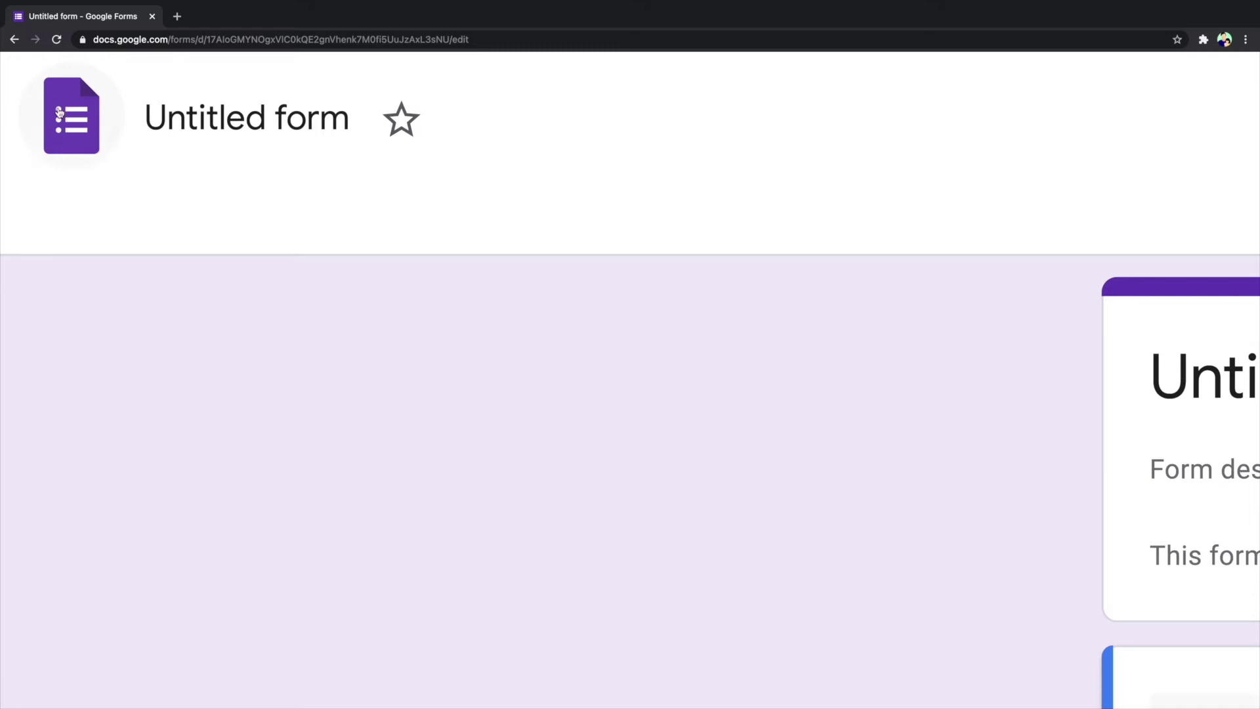
{"action": "left_click", "coordinate": [252, 120]}
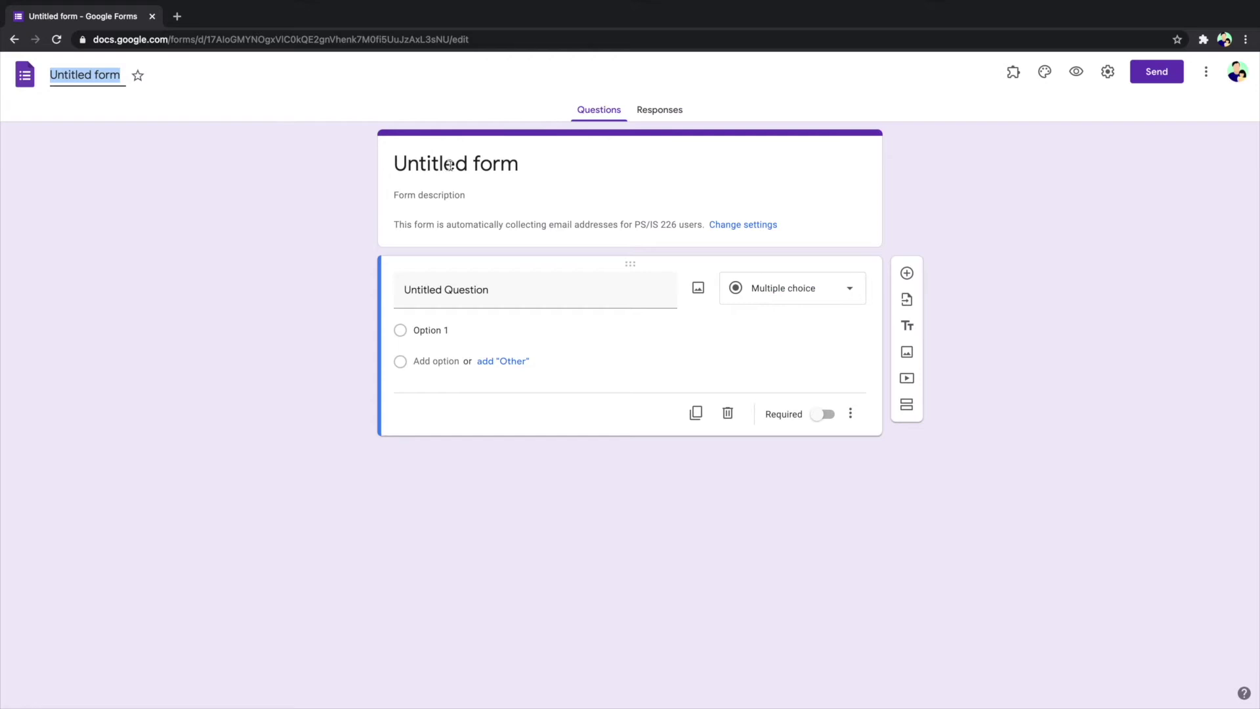
{"action": "left_click", "coordinate": [450, 165]}
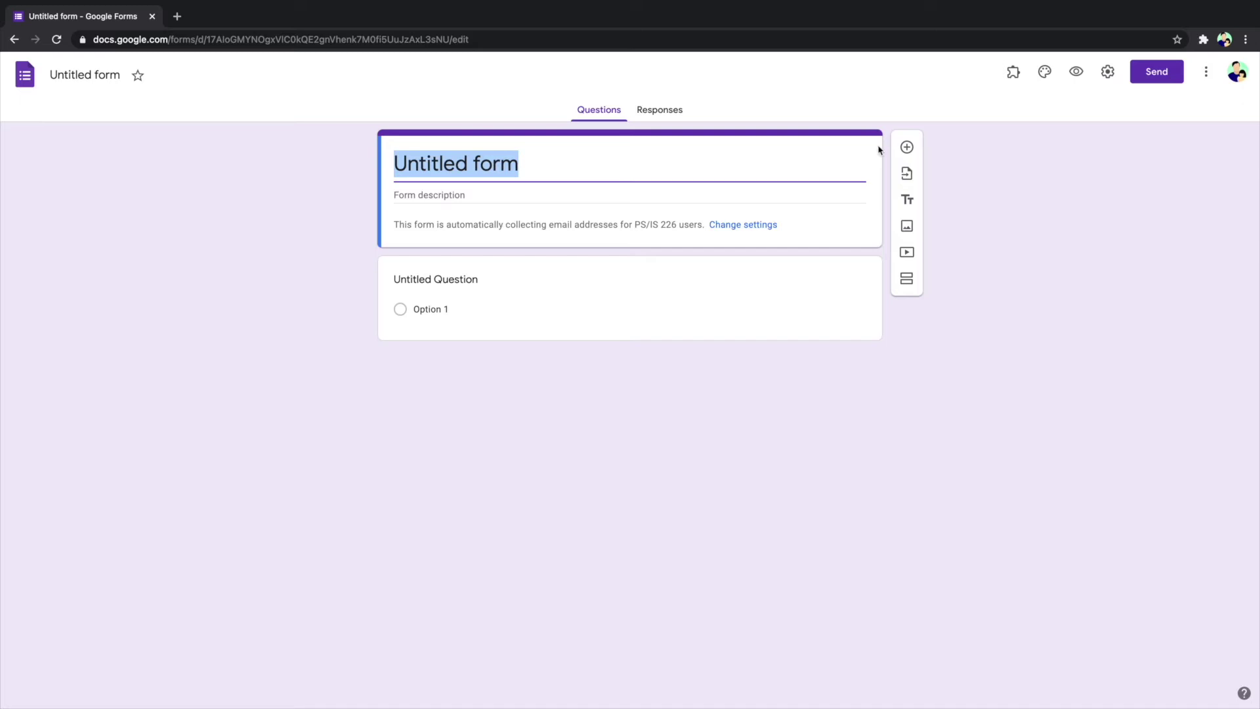
- Back on the Forms home page, start renaming the Untitled form but cancel, keeping its name
{"action": "left_click", "coordinate": [15, 82]}
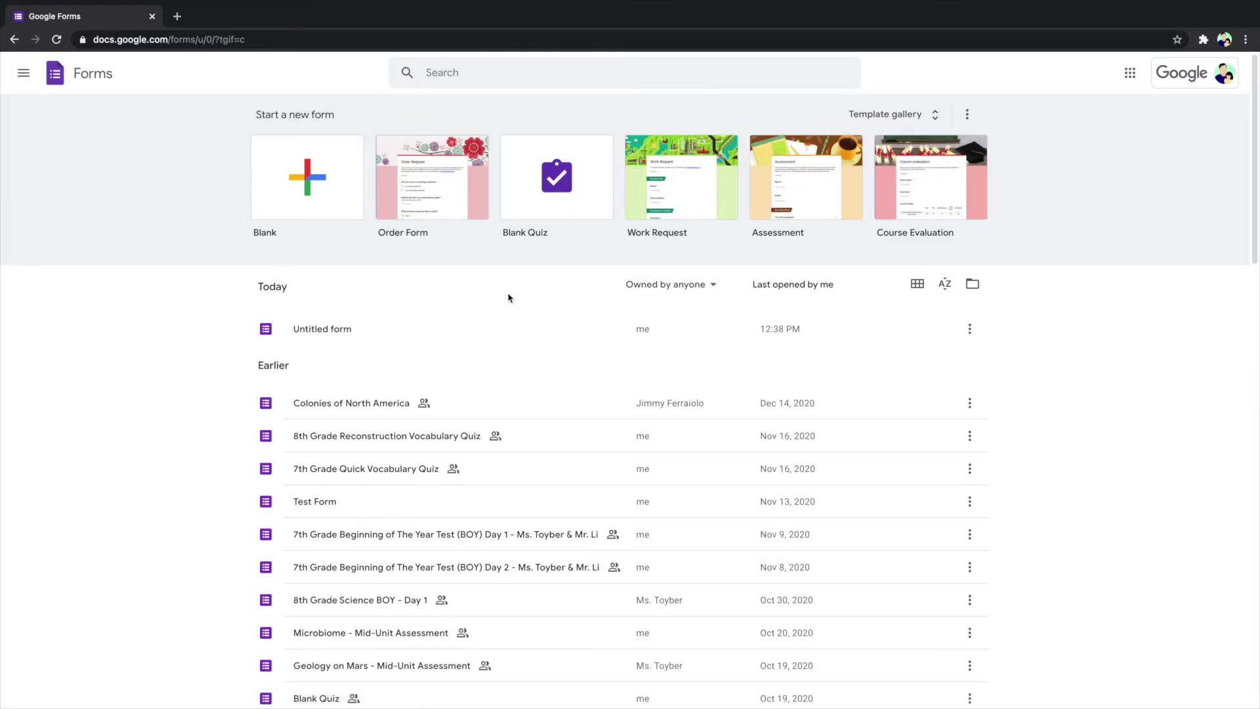
{"action": "left_click", "coordinate": [319, 333]}
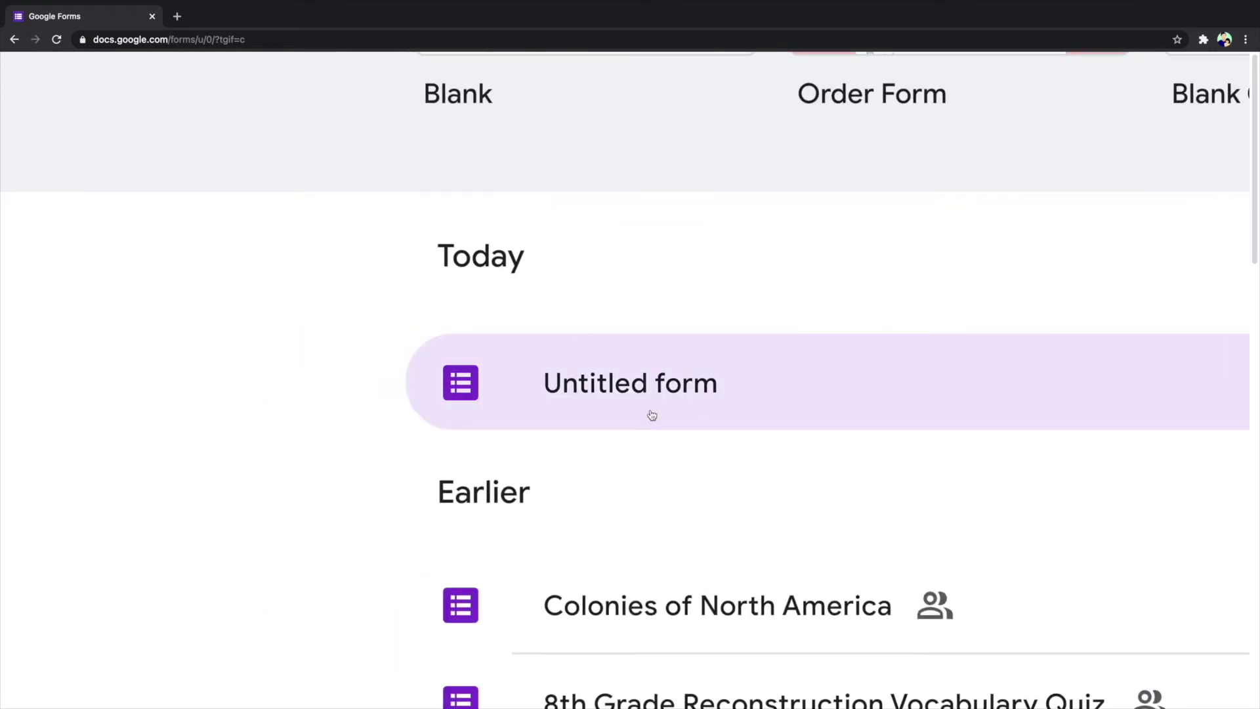
{"action": "right_click", "coordinate": [586, 375]}
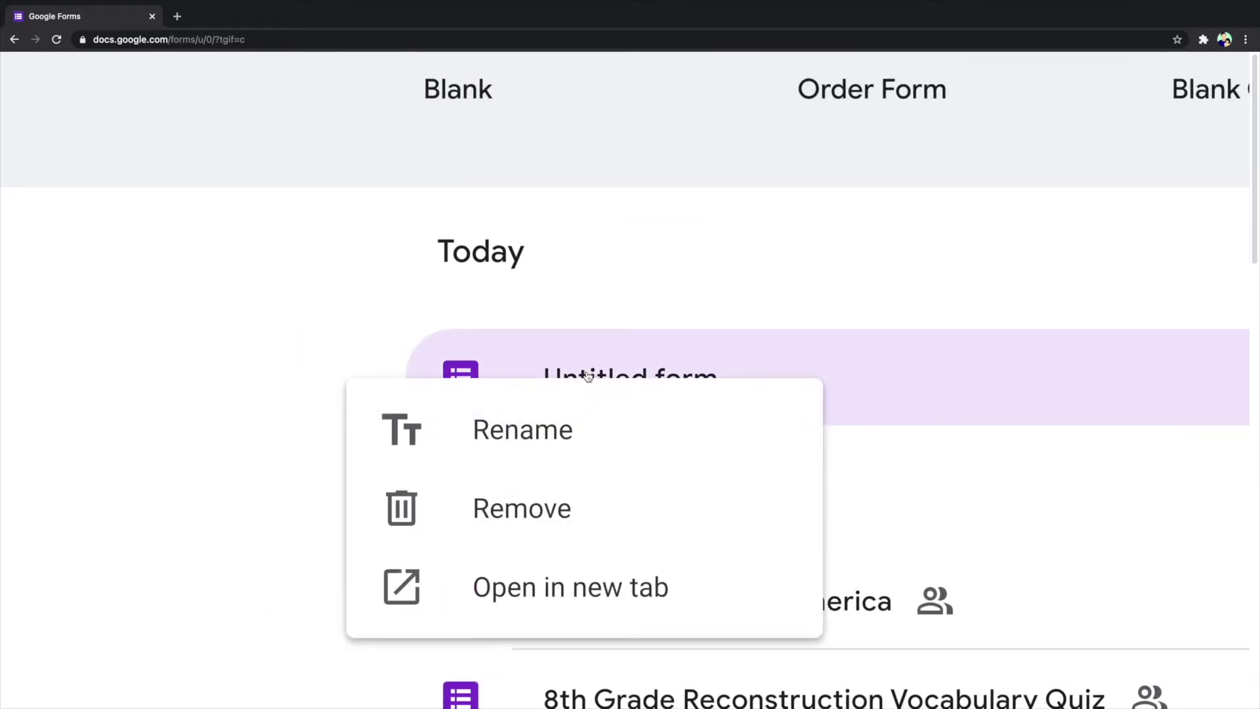
{"action": "left_click", "coordinate": [510, 438]}
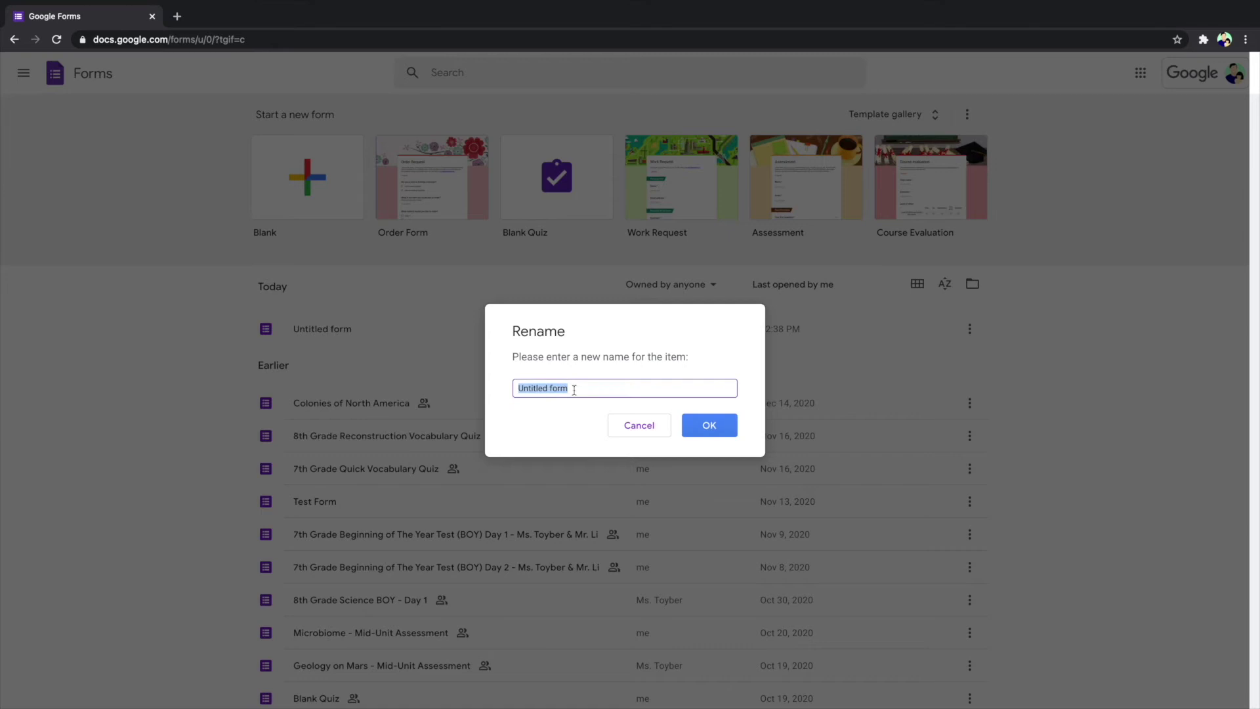
{"action": "left_click", "coordinate": [629, 425]}
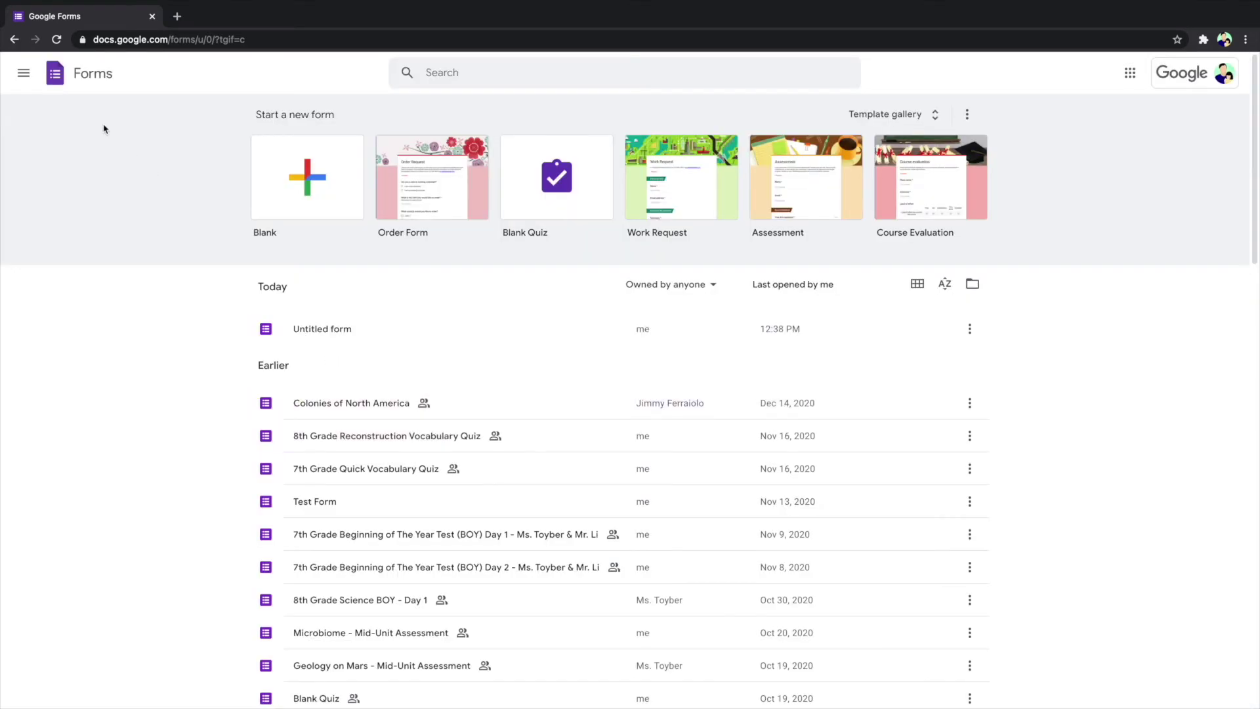
- Reopen the Untitled form and switch its grid question to Multiple choice
{"action": "left_click", "coordinate": [329, 330]}
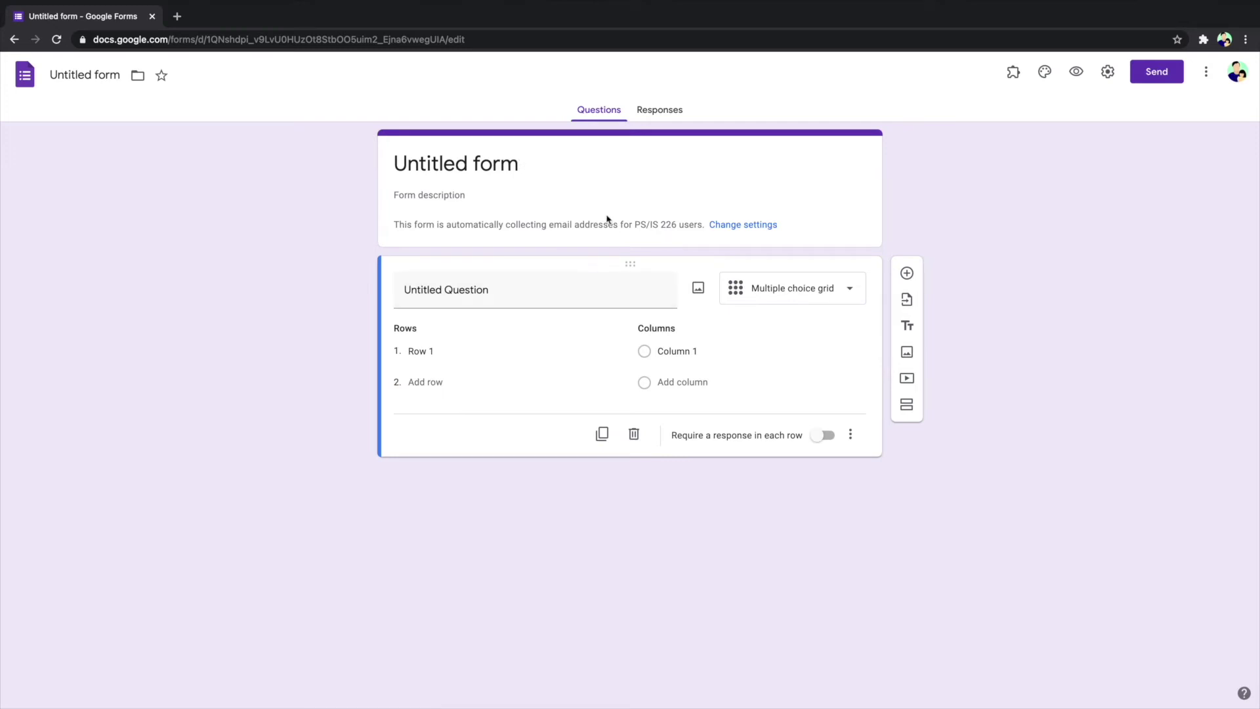
{"action": "left_click", "coordinate": [792, 291]}
{"action": "left_click", "coordinate": [754, 178]}
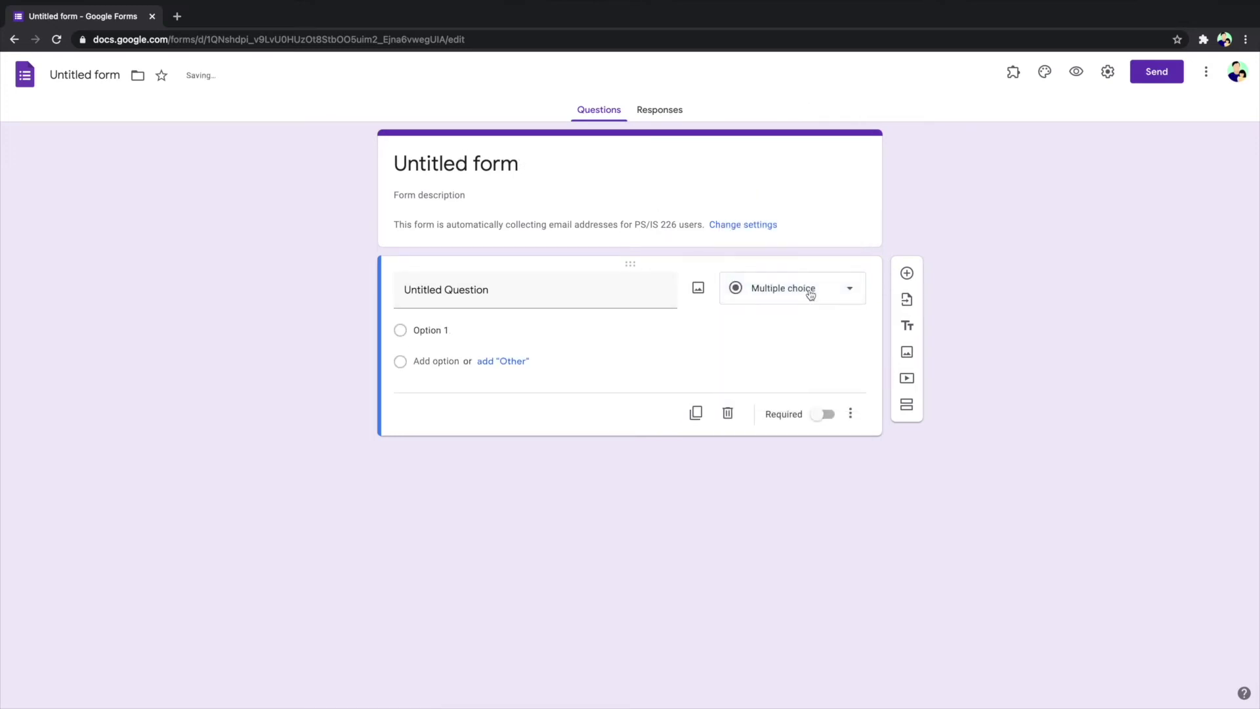
{"action": "left_click", "coordinate": [806, 289]}
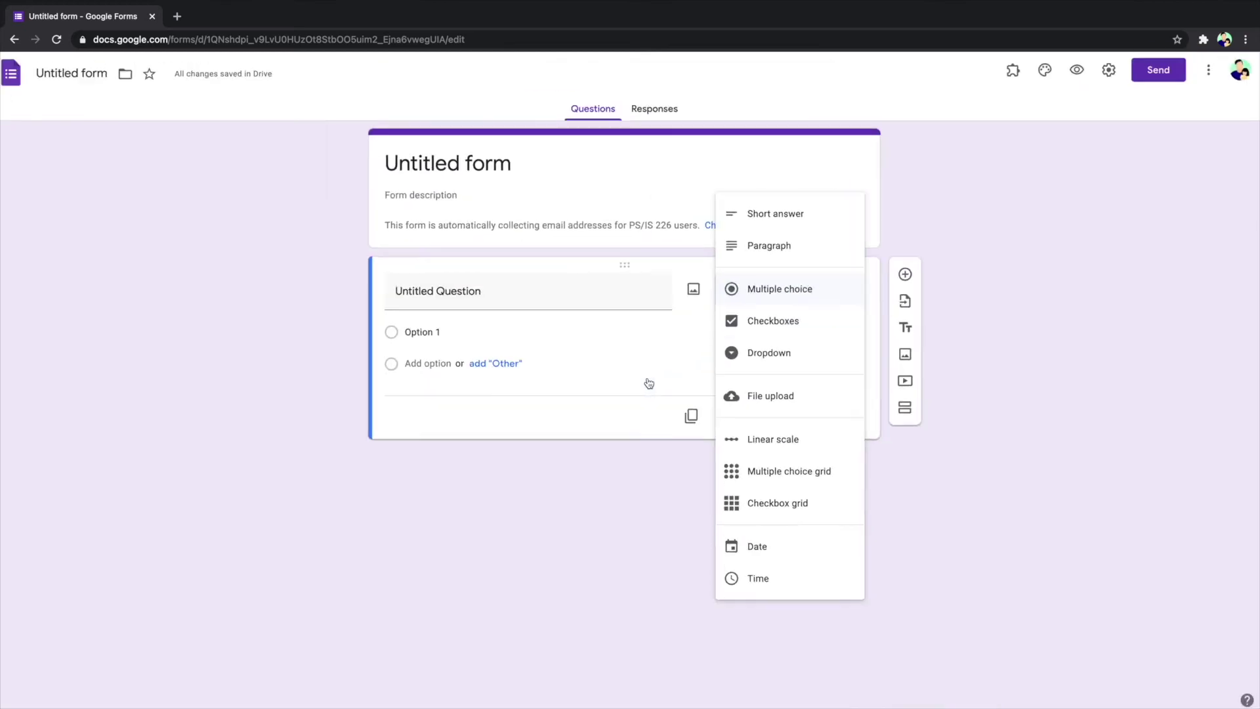
- Title the multiple-choice question 'Type your question here'
{"action": "left_click", "coordinate": [610, 367]}
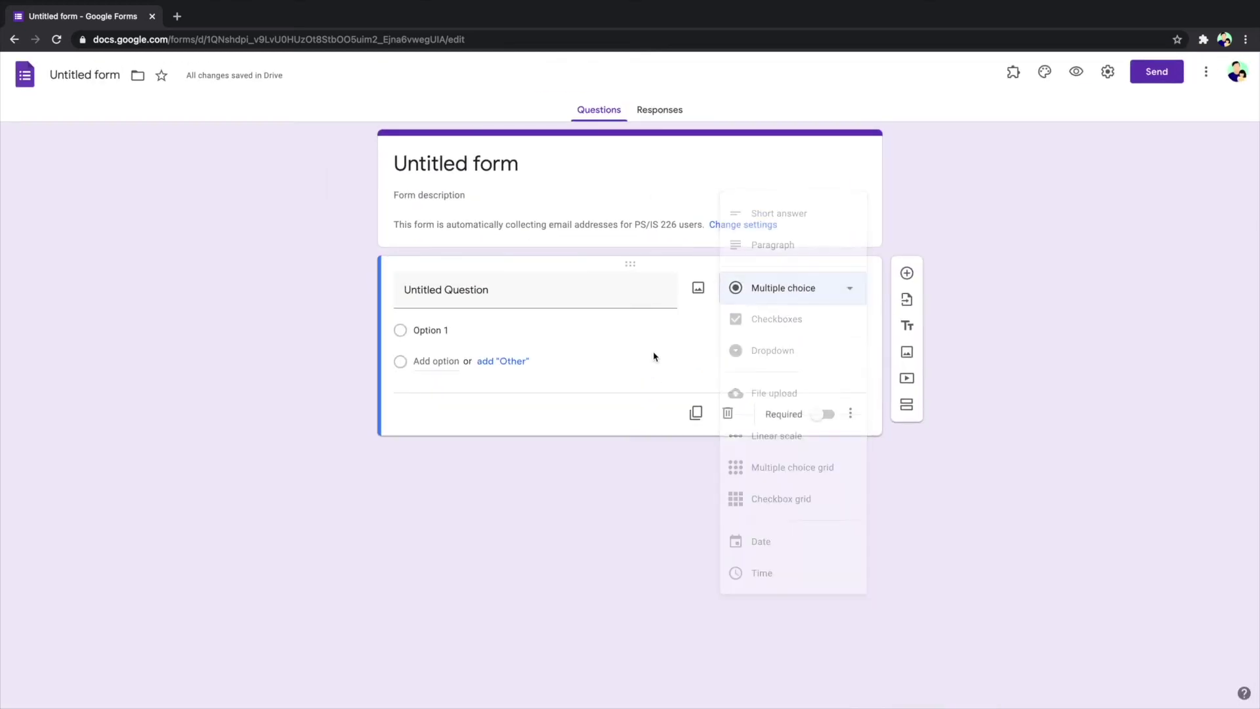
{"action": "left_click", "coordinate": [435, 328]}
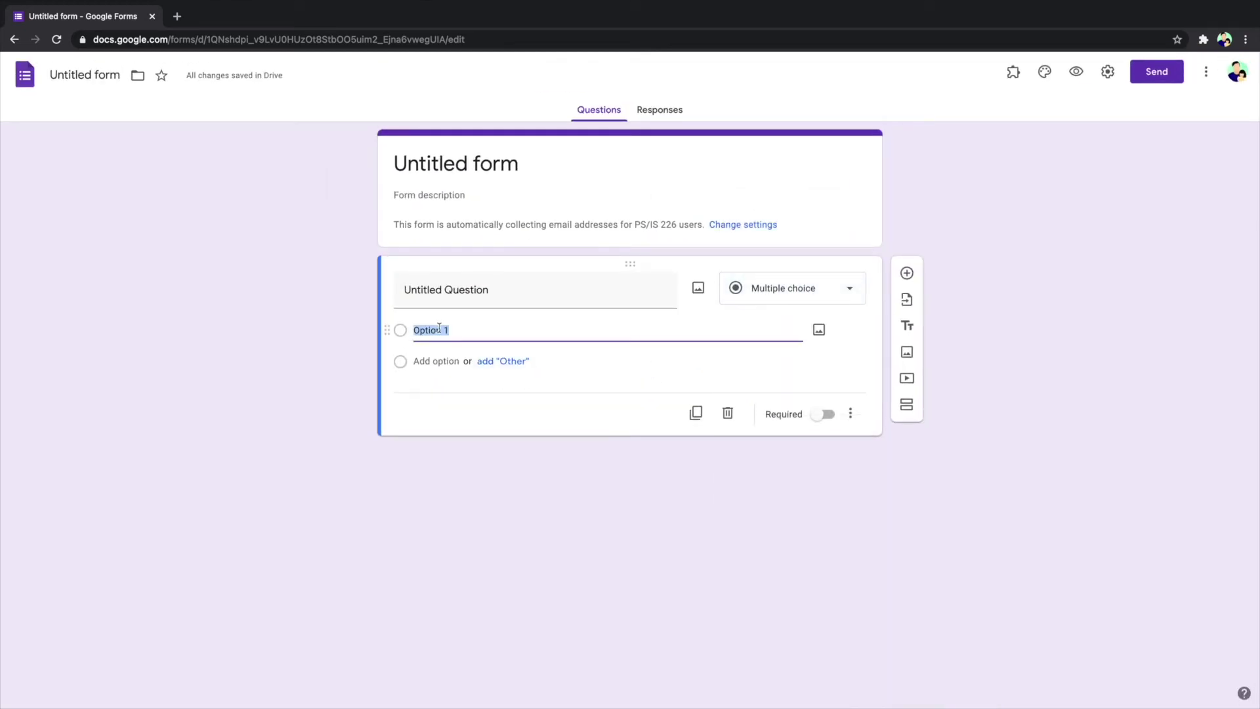
{"action": "left_click", "coordinate": [441, 294]}
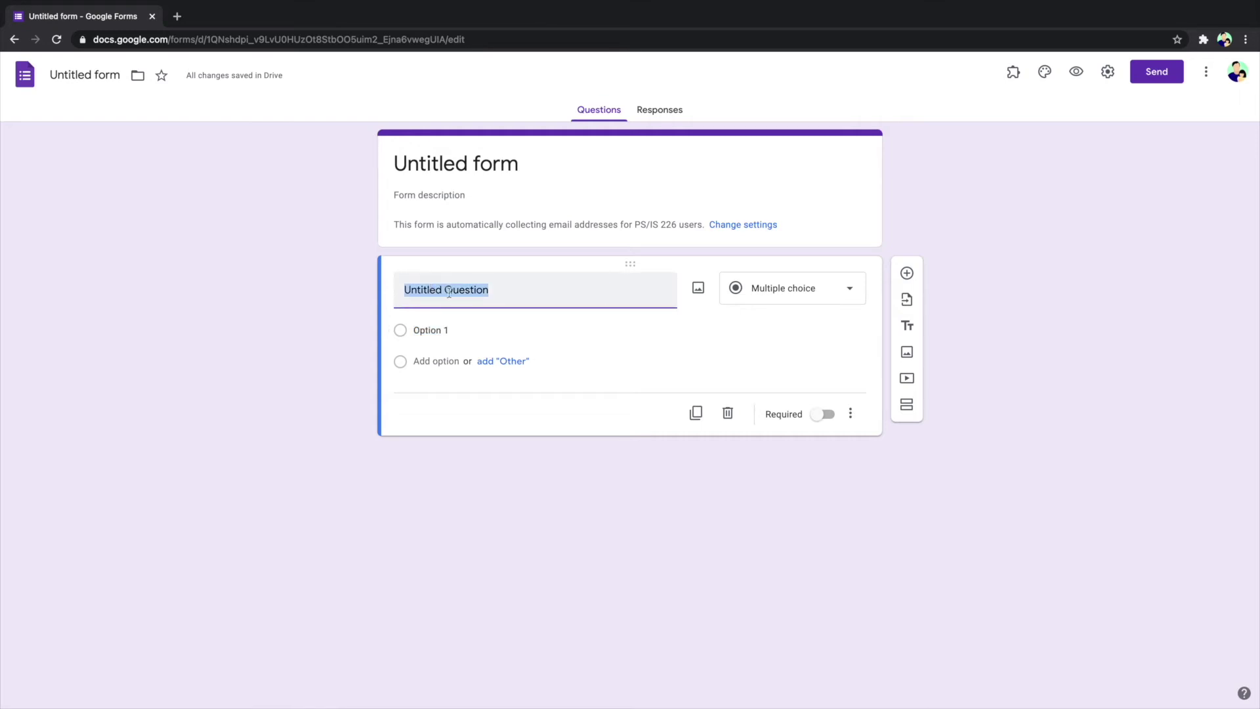
{"action": "type", "text": "Type"}
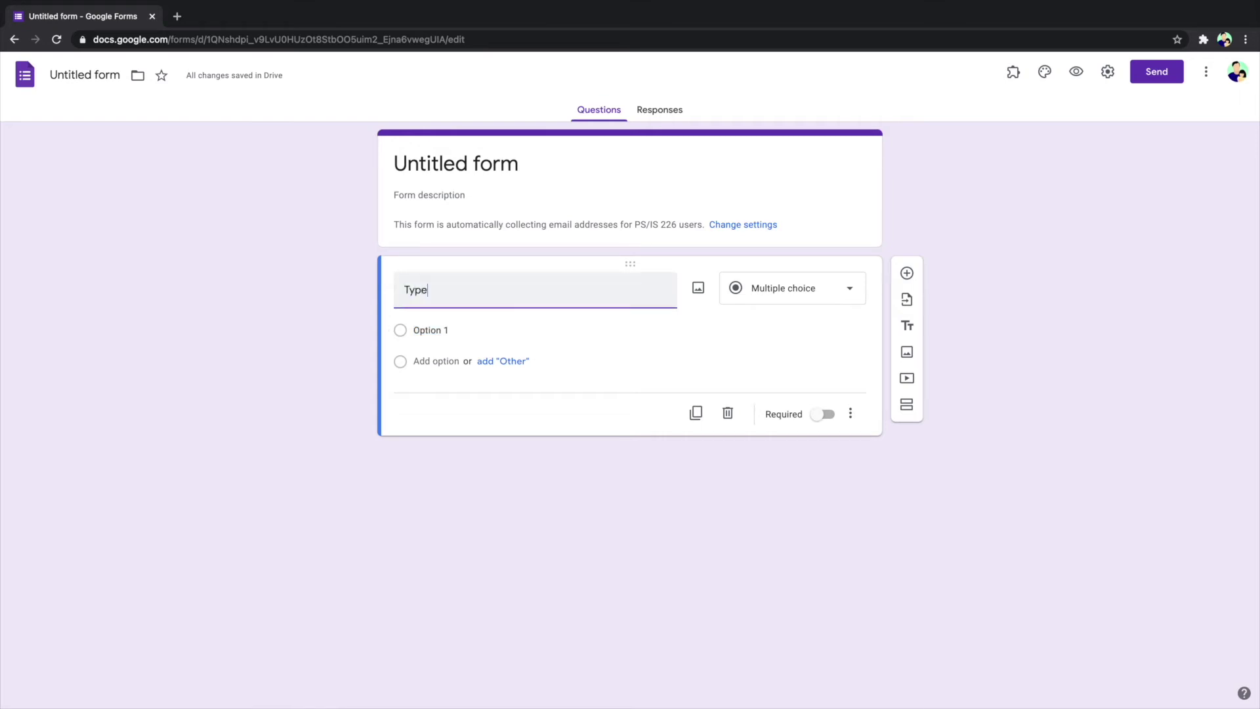
{"action": "type", "text": " your question here"}
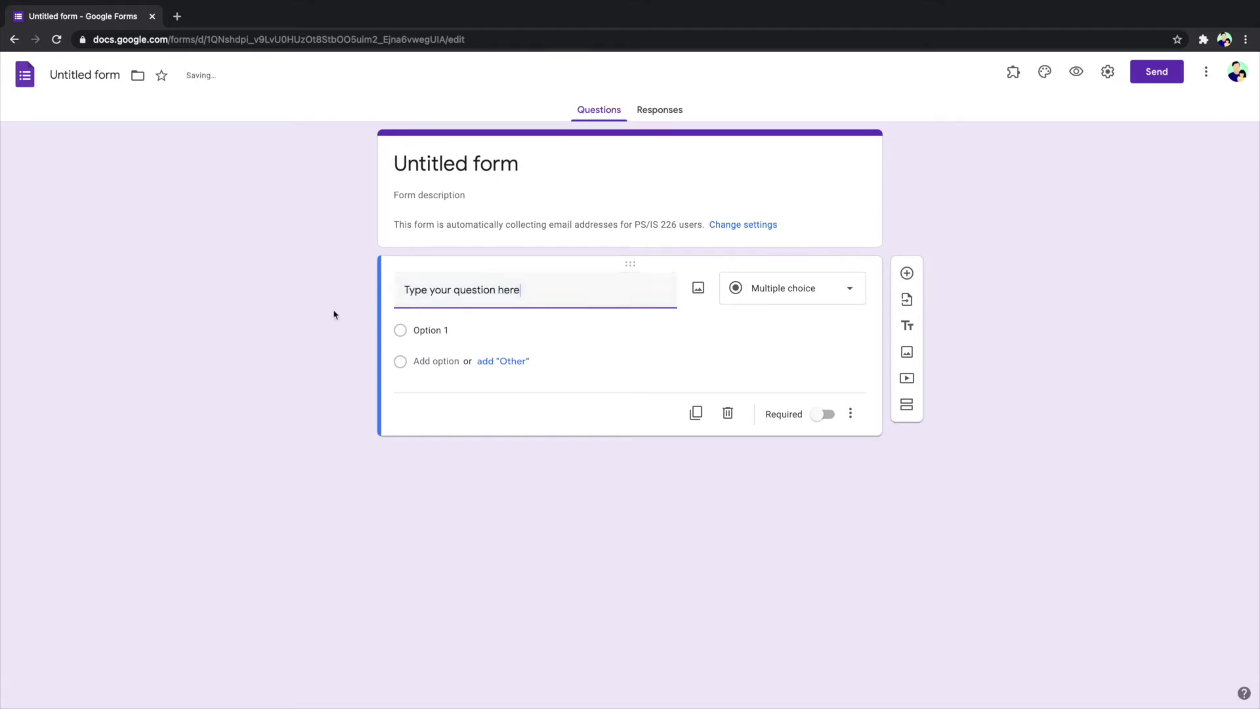
{"action": "left_click", "coordinate": [406, 289]}
{"action": "type", "text": "1"}
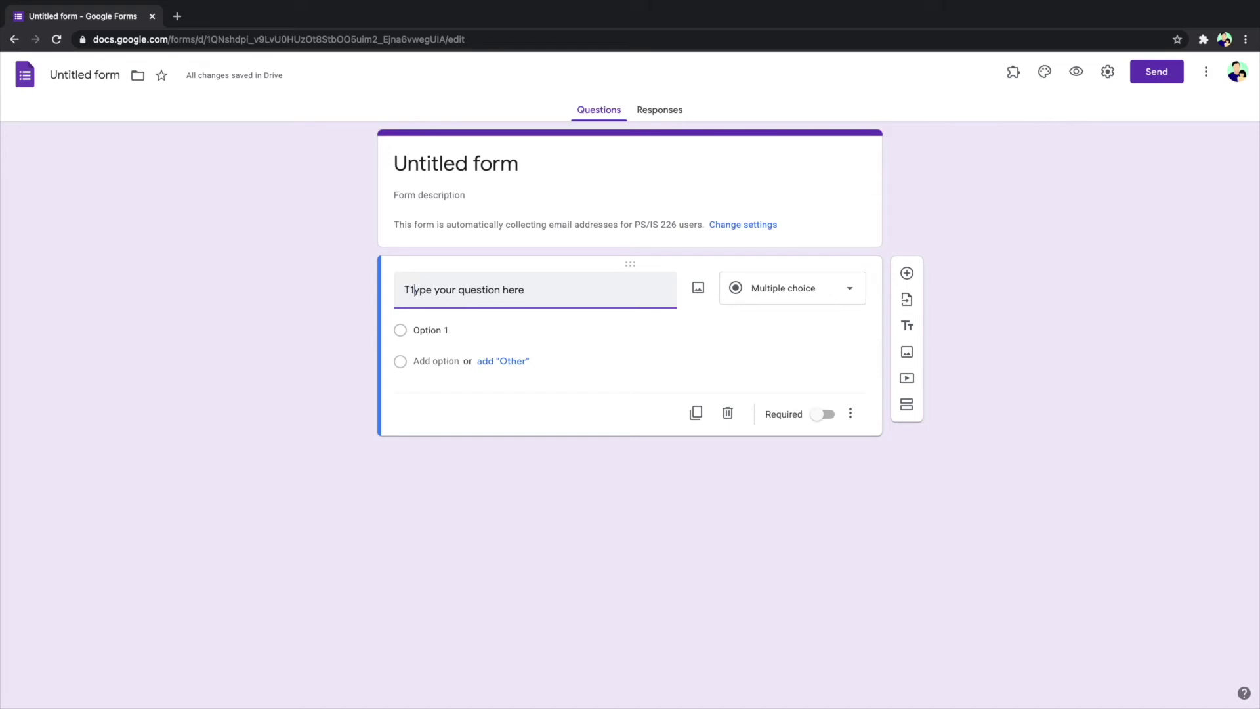
{"action": "type", "text": "."}
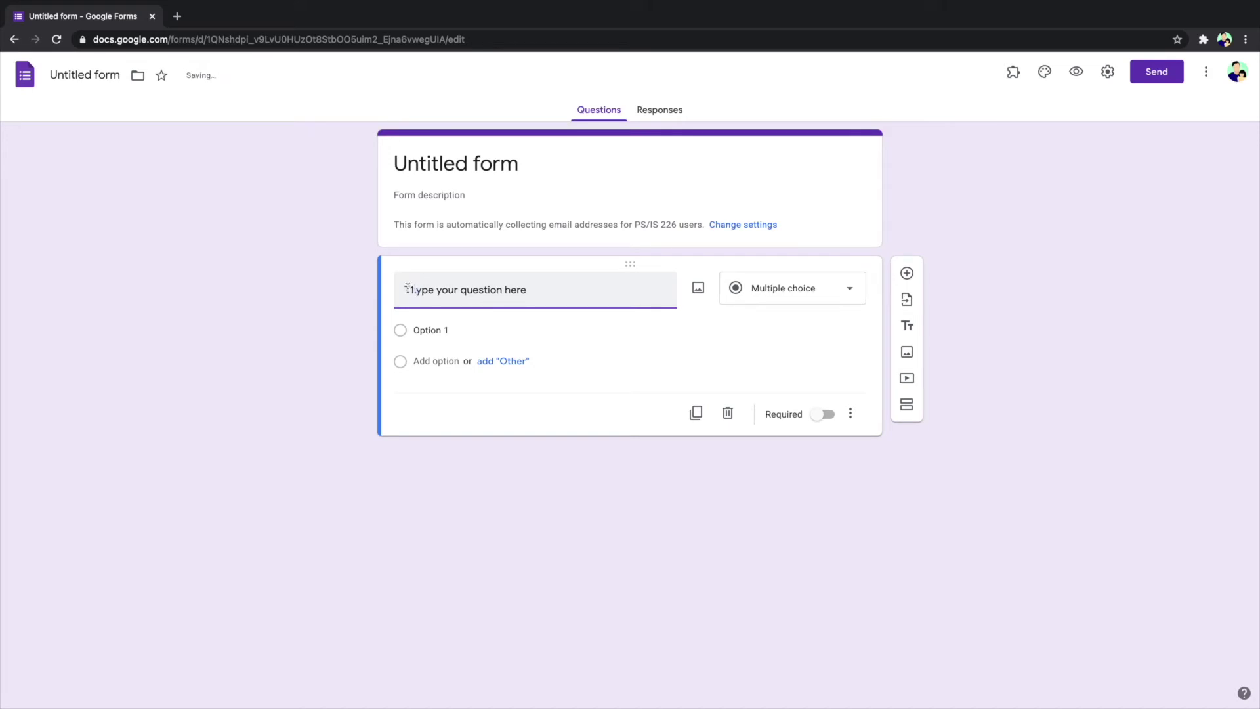
{"action": "key", "text": "BackSpace"}
{"action": "key", "text": "BackSpace"}
- Rename Option 1 to 'Answers' and add Options 2, 3 and 4
{"action": "left_click", "coordinate": [439, 334]}
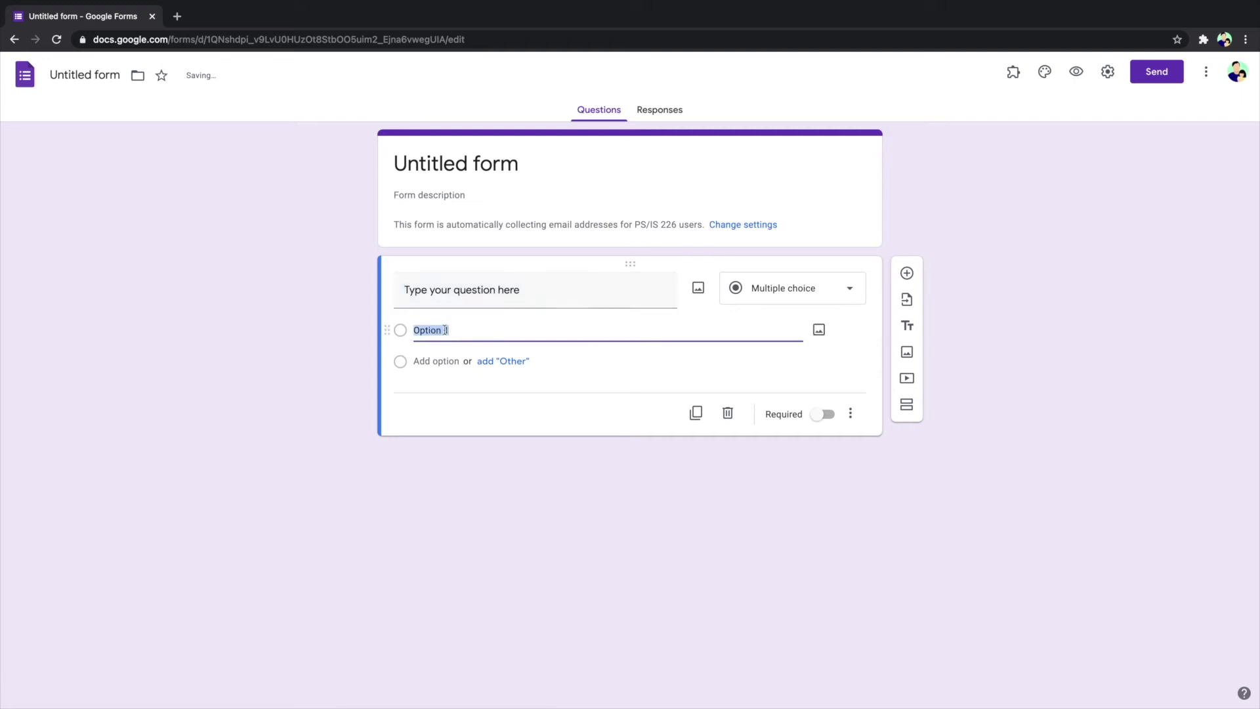
{"action": "type", "text": "Ans"}
{"action": "key", "text": "Return"}
{"action": "key", "text": "Return"}
{"action": "key", "text": "Return"}
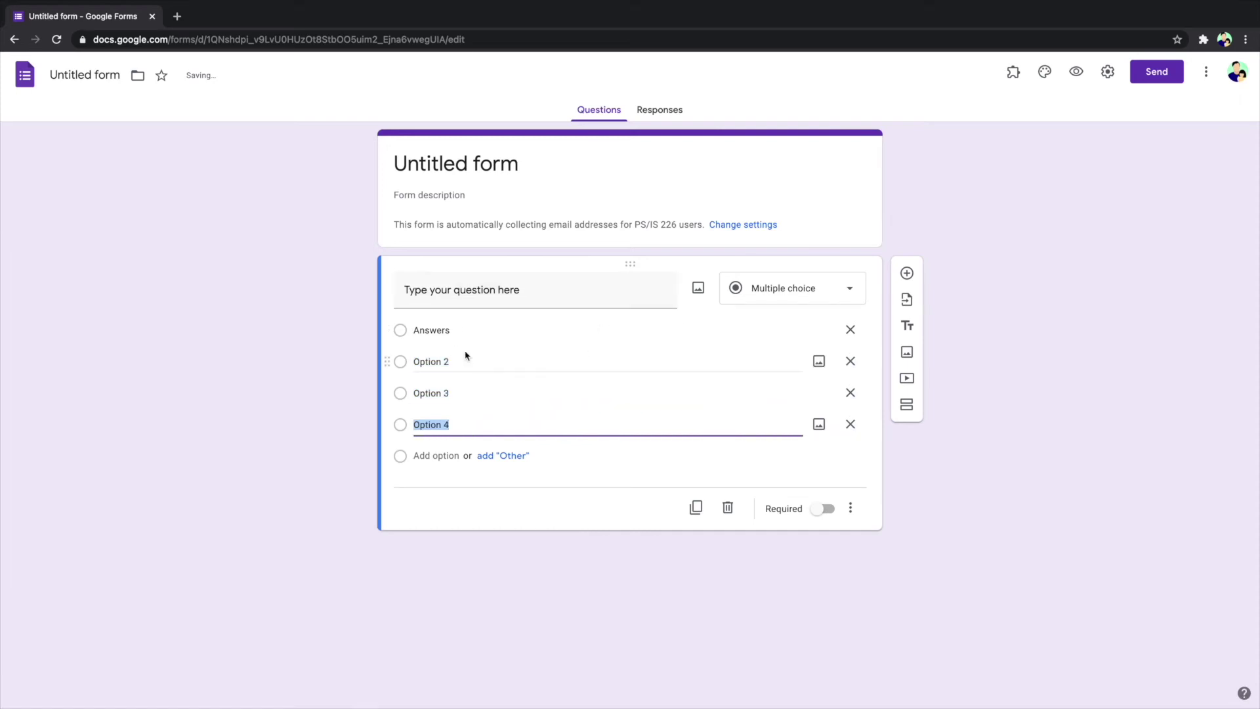
- Add a second question below the first and set its type to Checkboxes
{"action": "left_click", "coordinate": [906, 273]}
{"action": "left_click", "coordinate": [793, 473]}
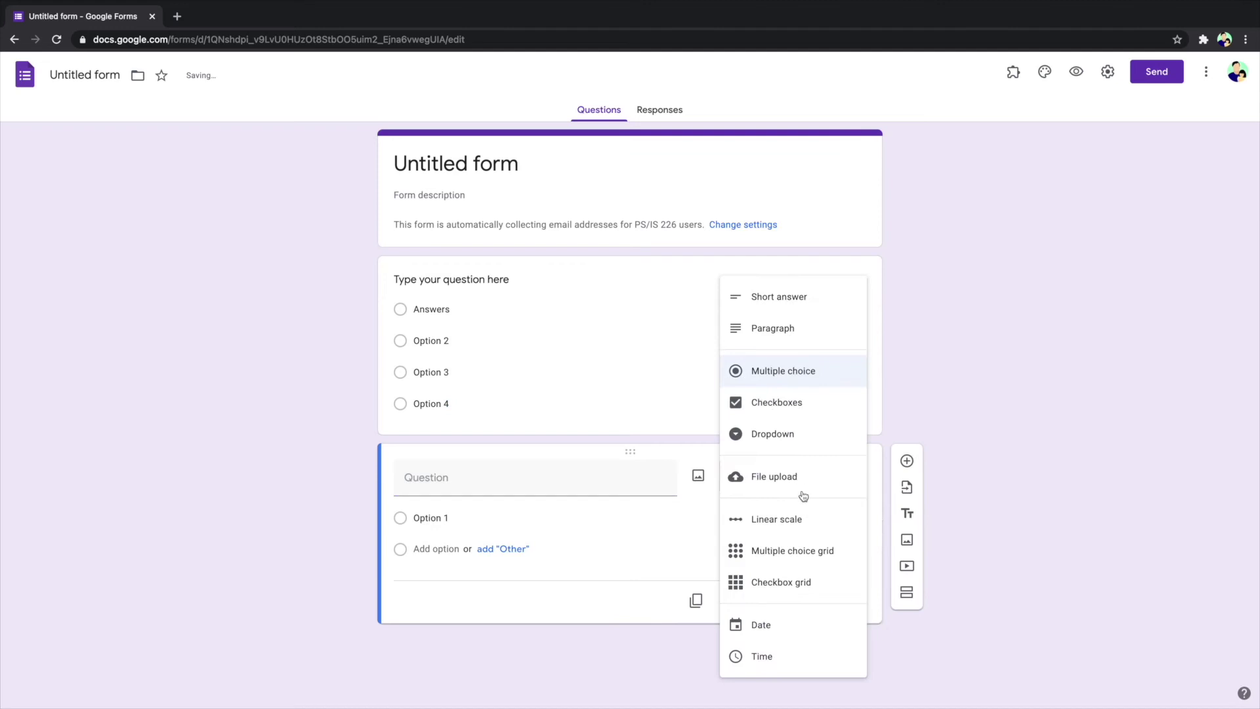
{"action": "left_click", "coordinate": [767, 405]}
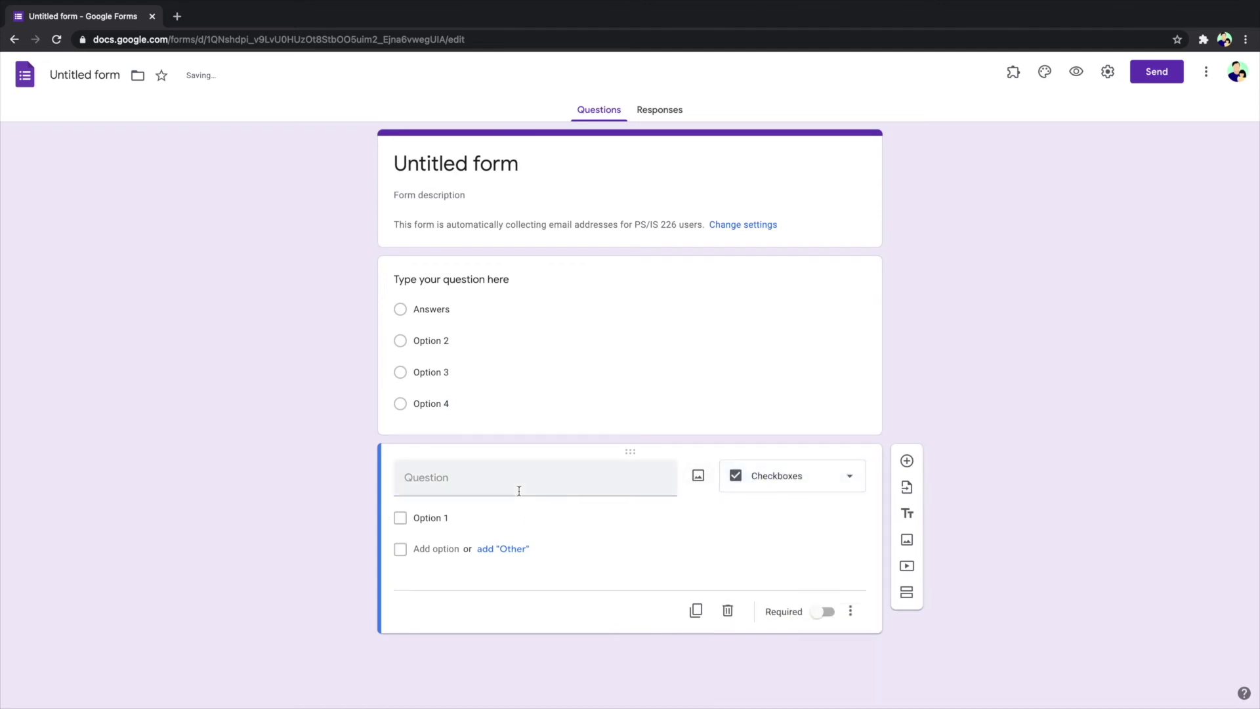
{"action": "left_click", "coordinate": [447, 280]}
{"action": "key", "text": "ctrl+c"}
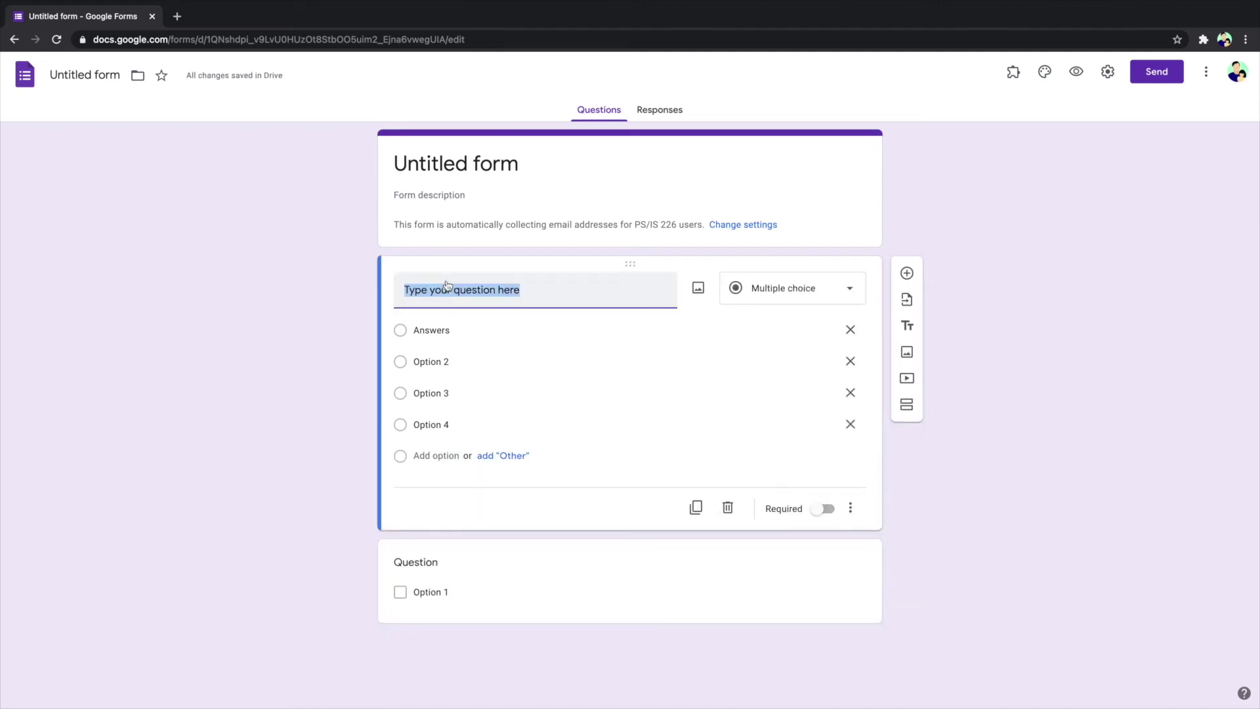
- Paste 'Type your question here' as the checkbox title, rename Option 1 'answers', add Options 2–4
{"action": "left_click", "coordinate": [436, 582]}
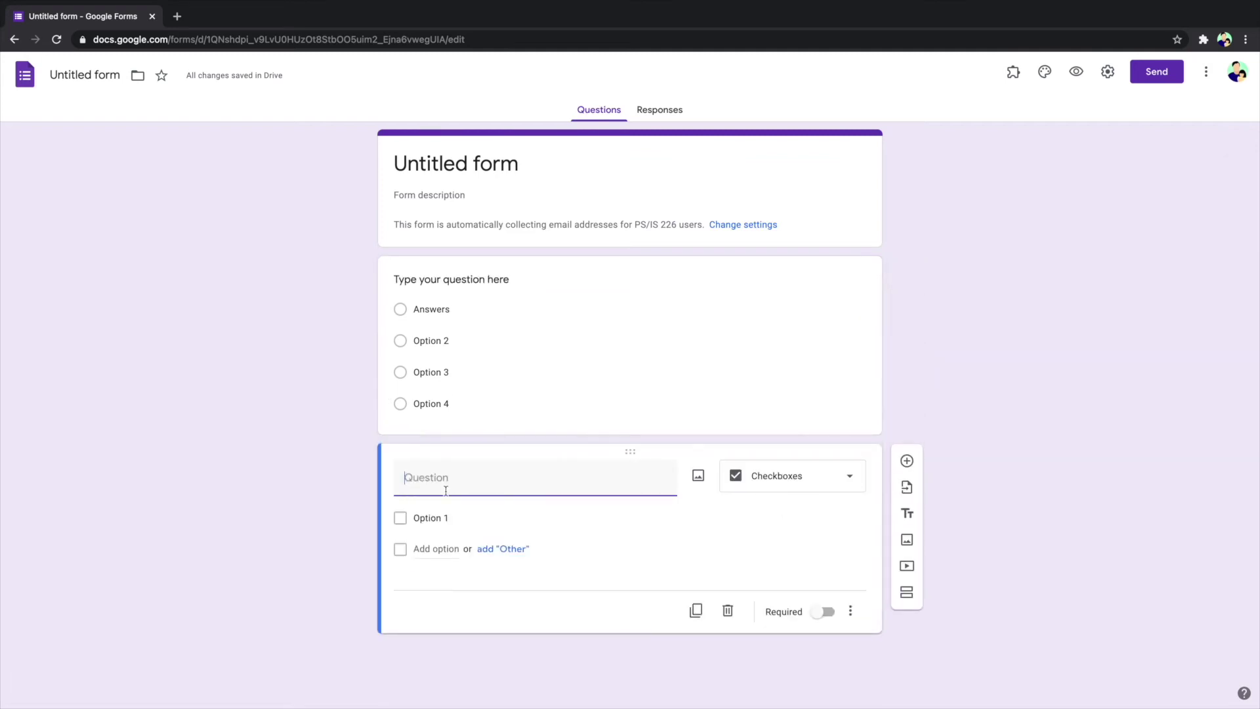
{"action": "left_click", "coordinate": [445, 478]}
{"action": "key", "text": "ctrl+v"}
{"action": "left_click", "coordinate": [440, 519]}
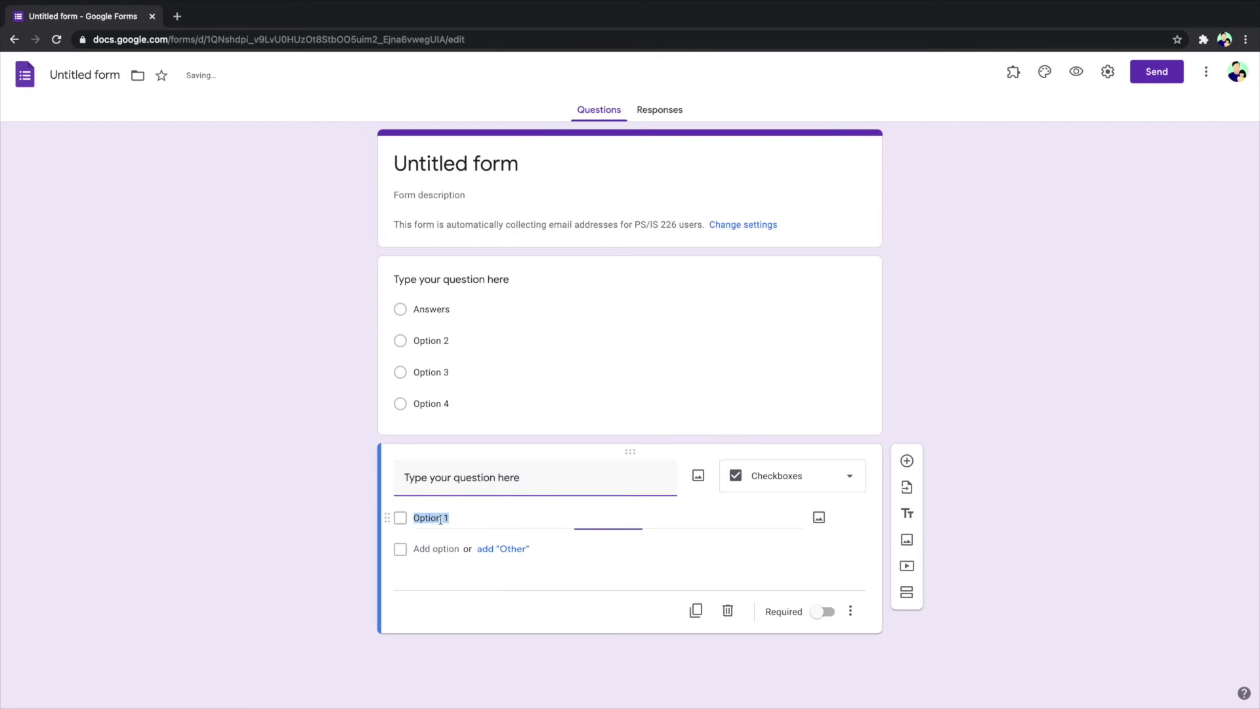
{"action": "type", "text": "answers"}
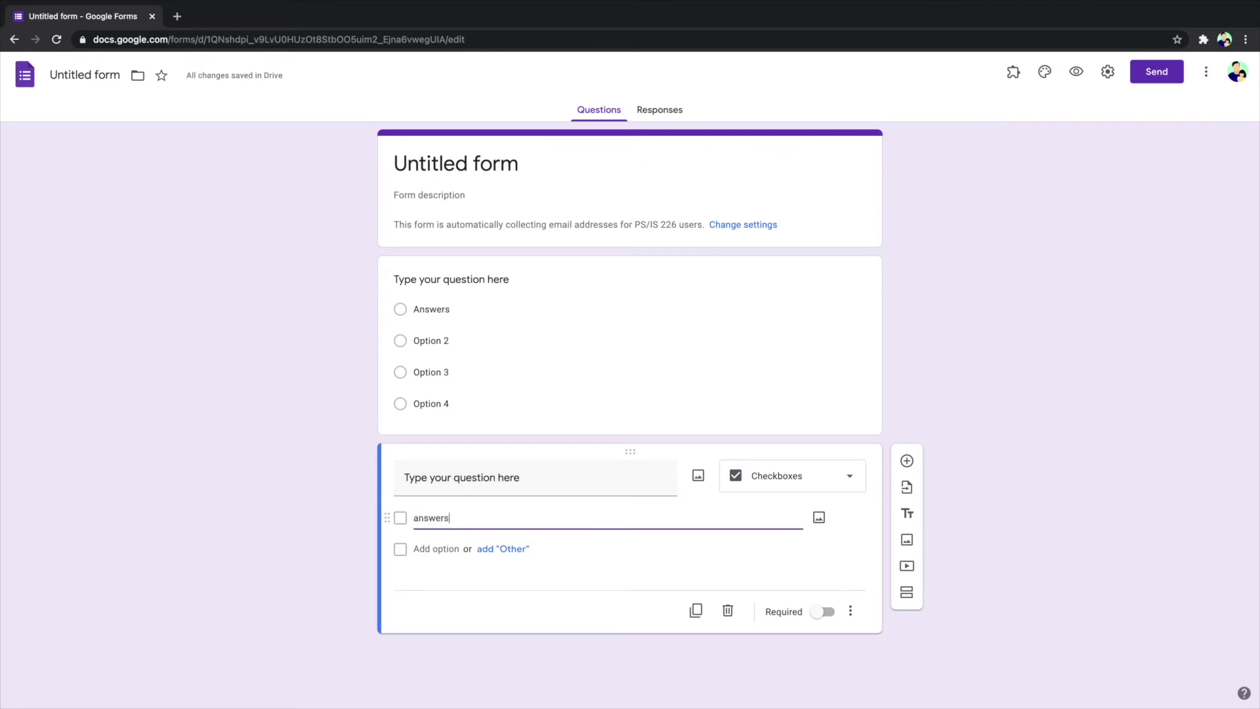
{"action": "key", "text": "Return"}
{"action": "key", "text": "Return"}
{"action": "key", "text": "Return"}
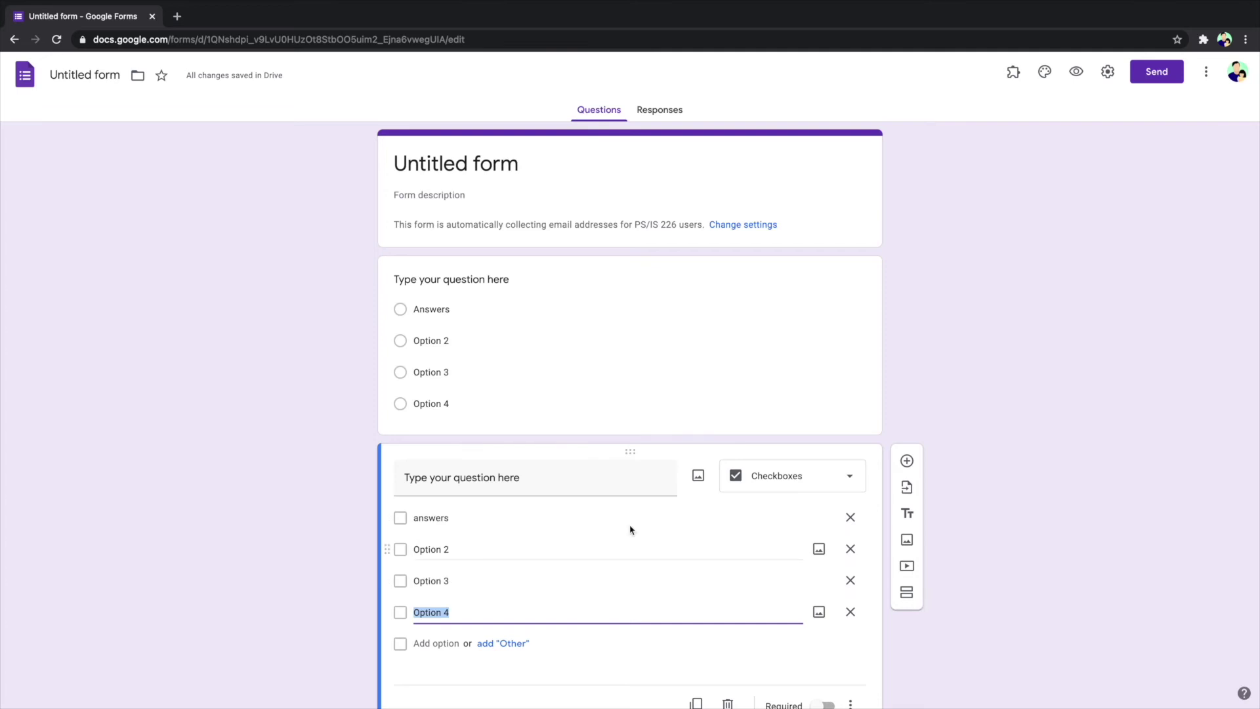
- Add a third question below the checkbox question and set its type to Dropdown
{"action": "left_click", "coordinate": [907, 462]}
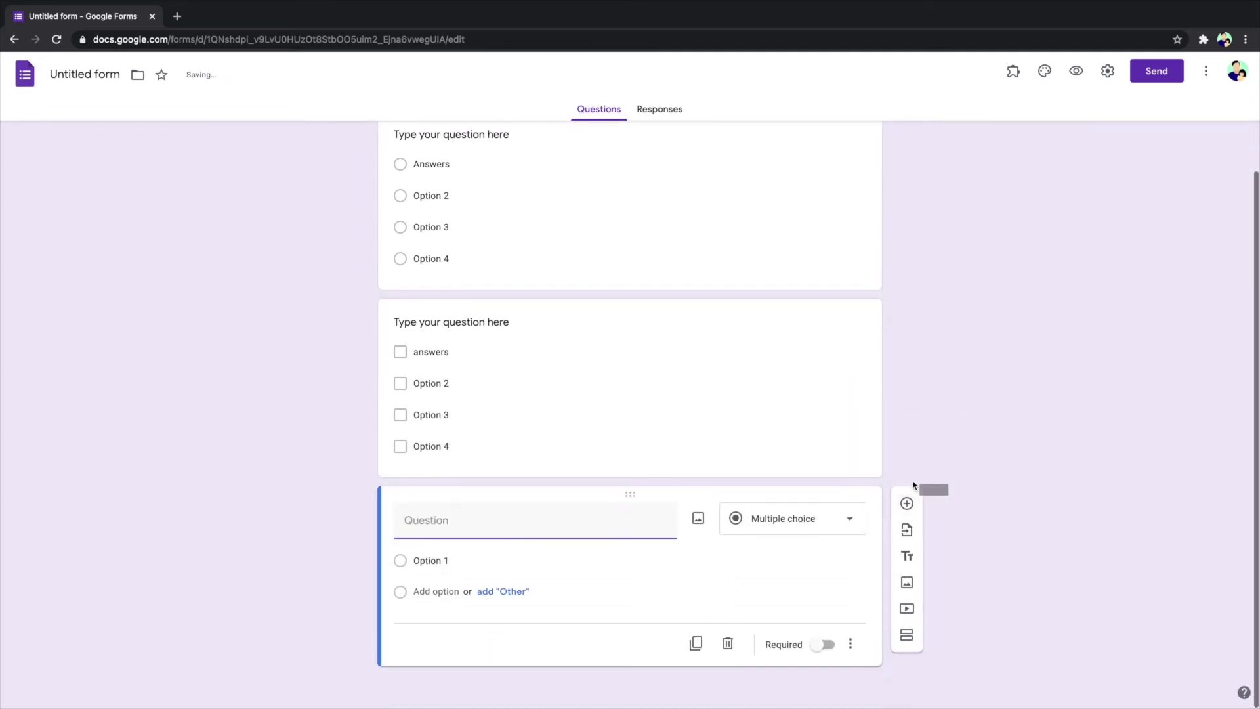
{"action": "left_click", "coordinate": [821, 519]}
{"action": "left_click", "coordinate": [797, 434]}
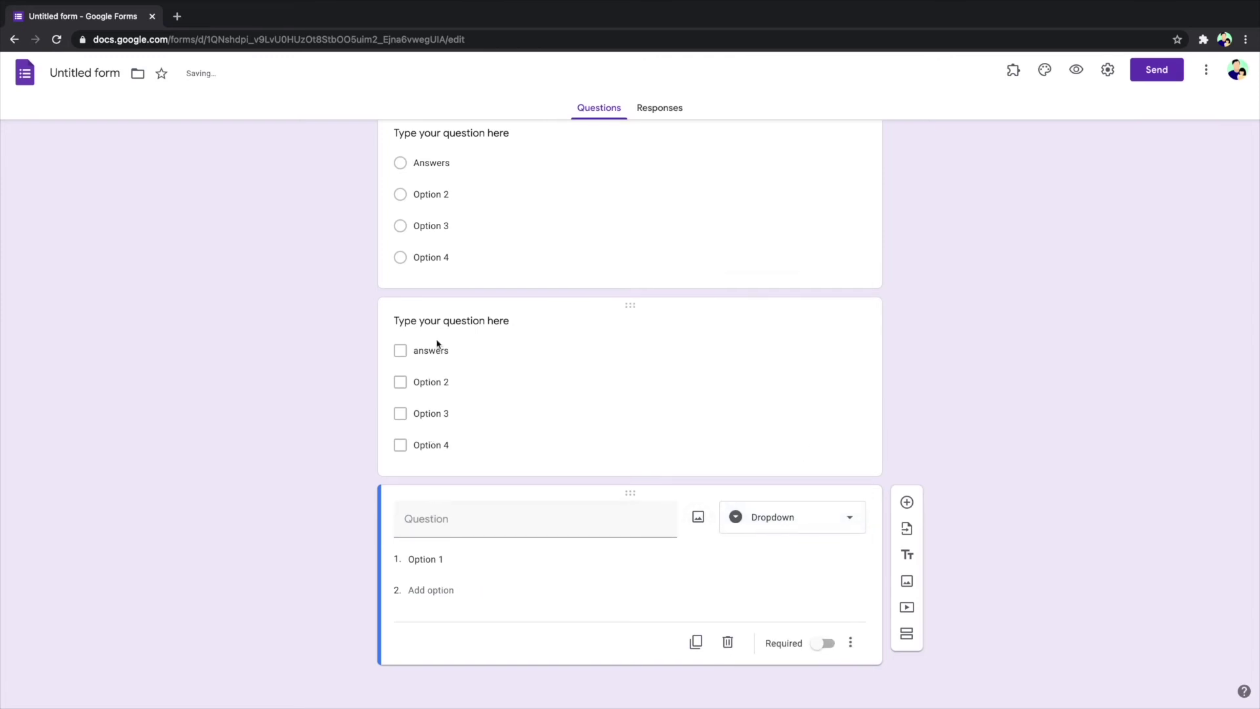
{"action": "left_click", "coordinate": [425, 523]}
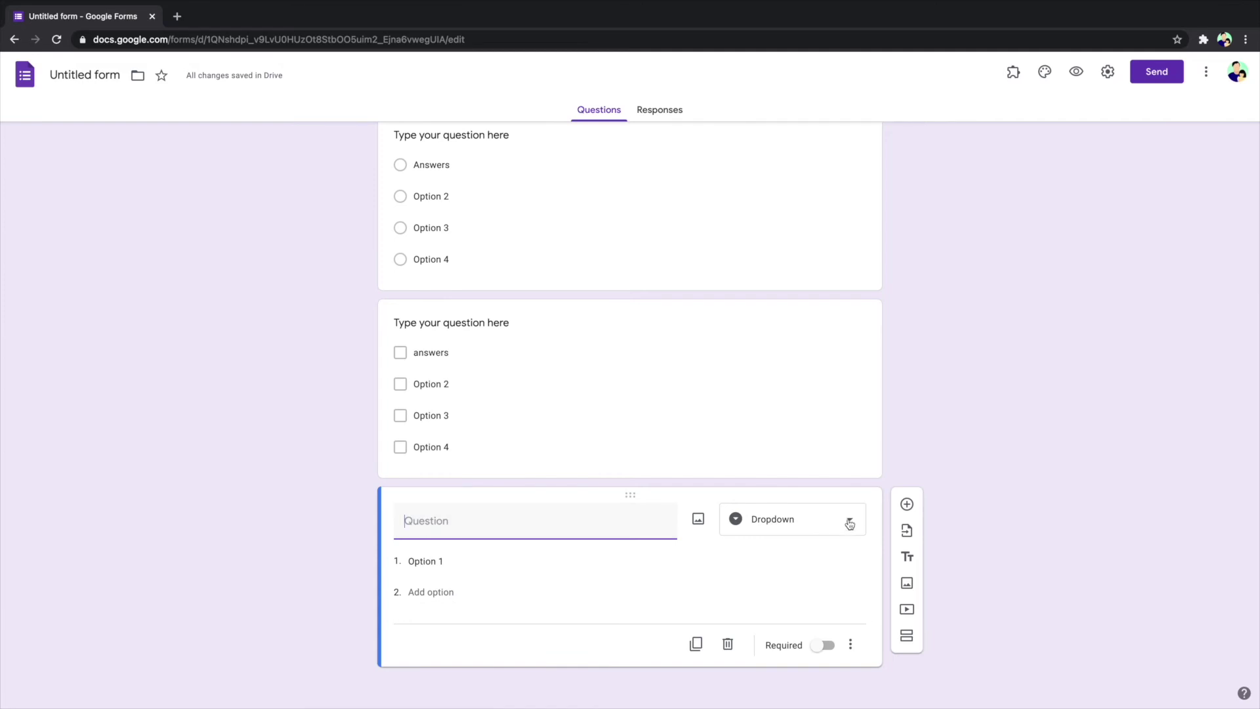
{"action": "scroll", "coordinate": [805, 521], "scroll_direction": "up", "scroll_amount": 10}
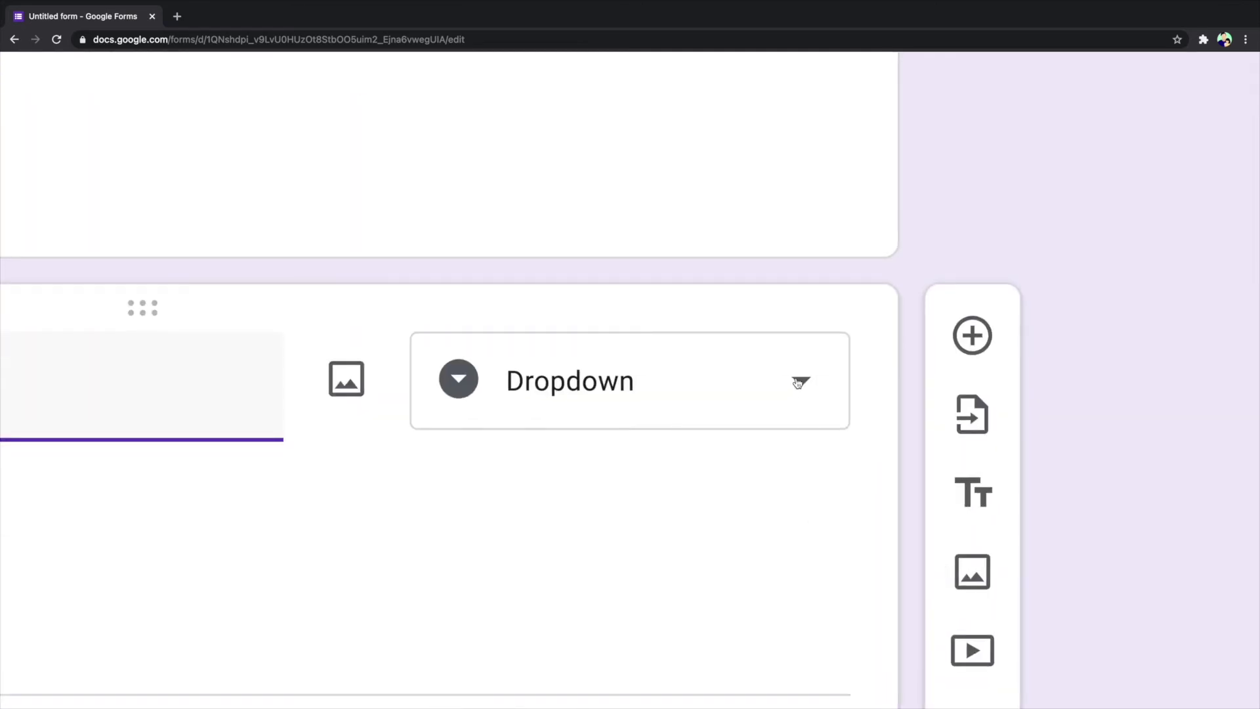
{"action": "left_click", "coordinate": [849, 519]}
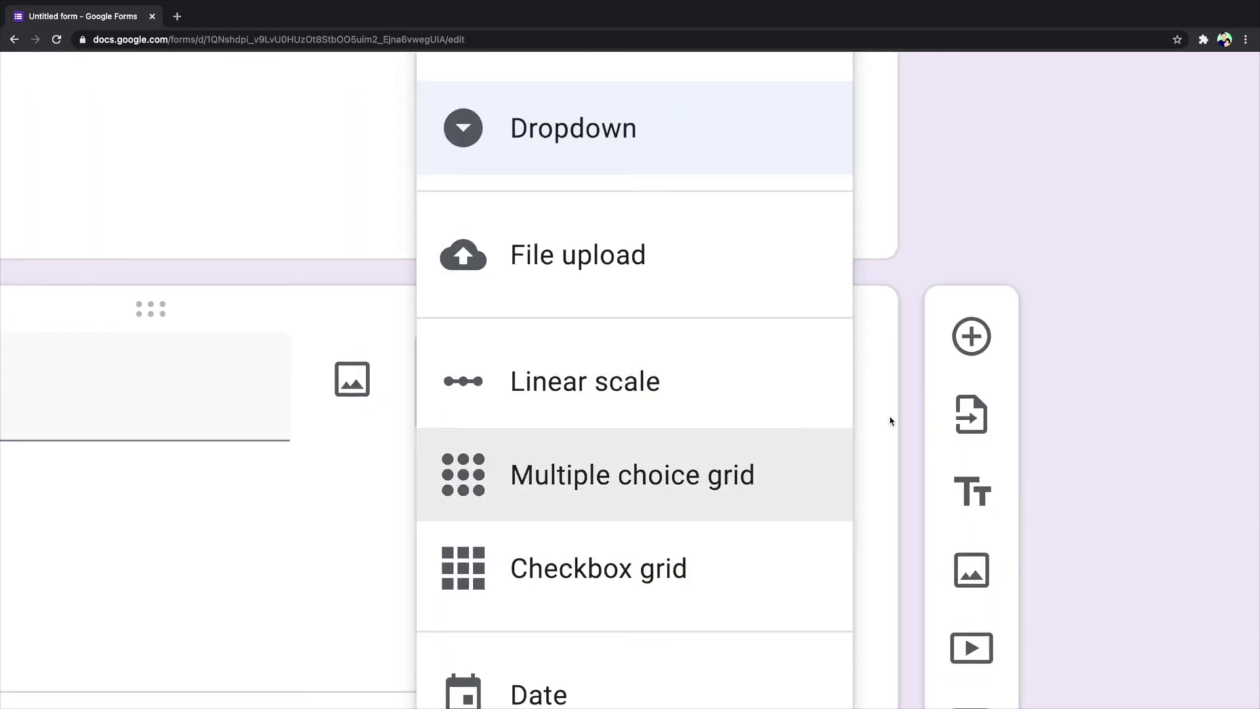
{"action": "scroll", "coordinate": [888, 422], "scroll_direction": "down", "scroll_amount": 10}
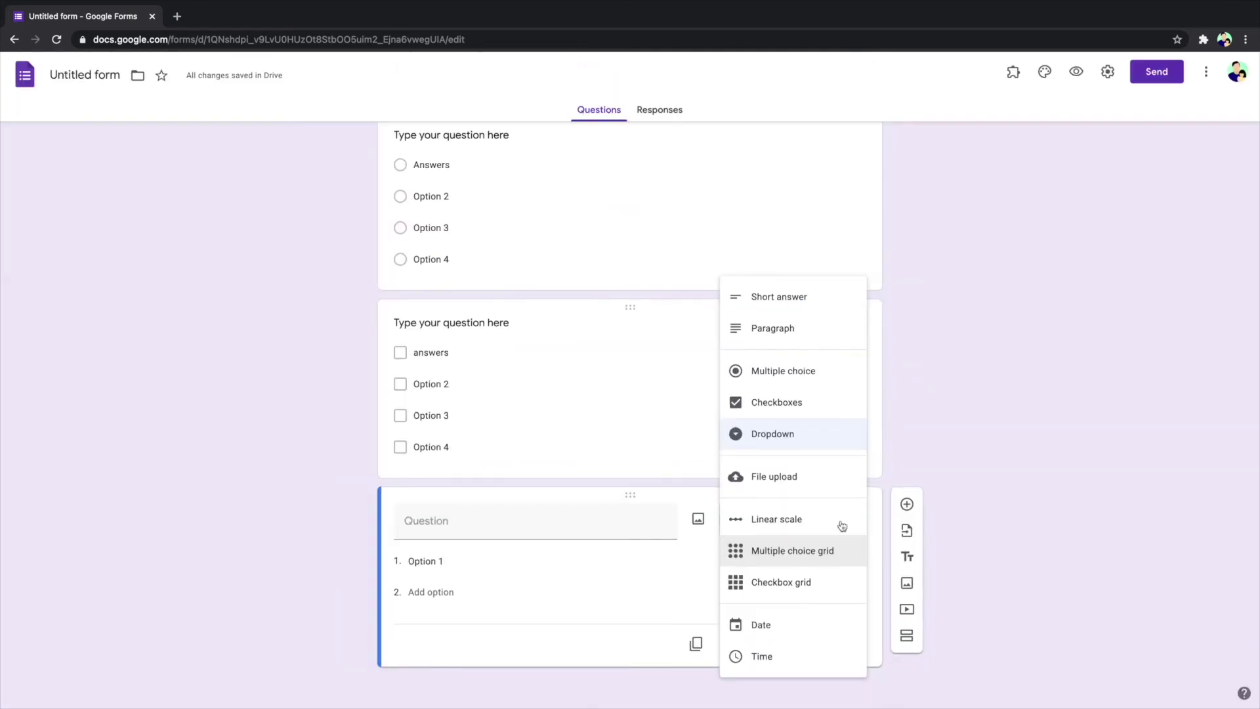
{"action": "left_click", "coordinate": [877, 490]}
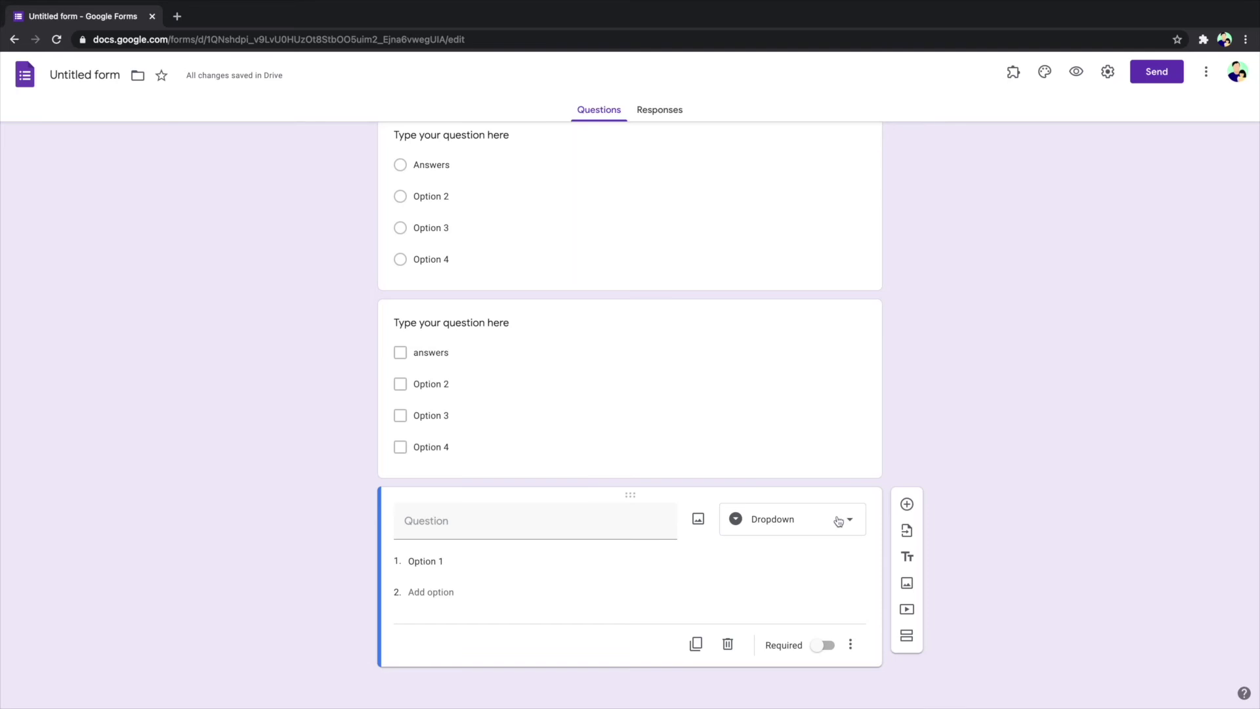
- Add a fourth question set to Short answer, titled 'Type your question here'
{"action": "left_click", "coordinate": [906, 505]}
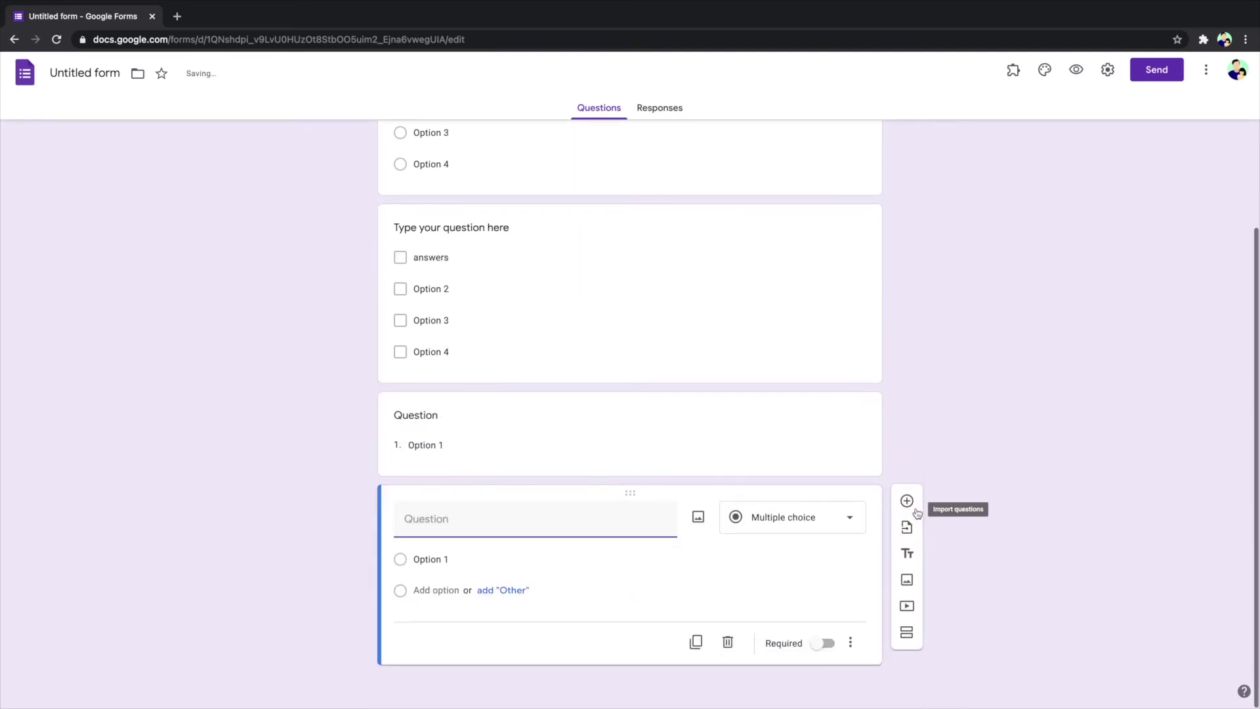
{"action": "left_click", "coordinate": [815, 520]}
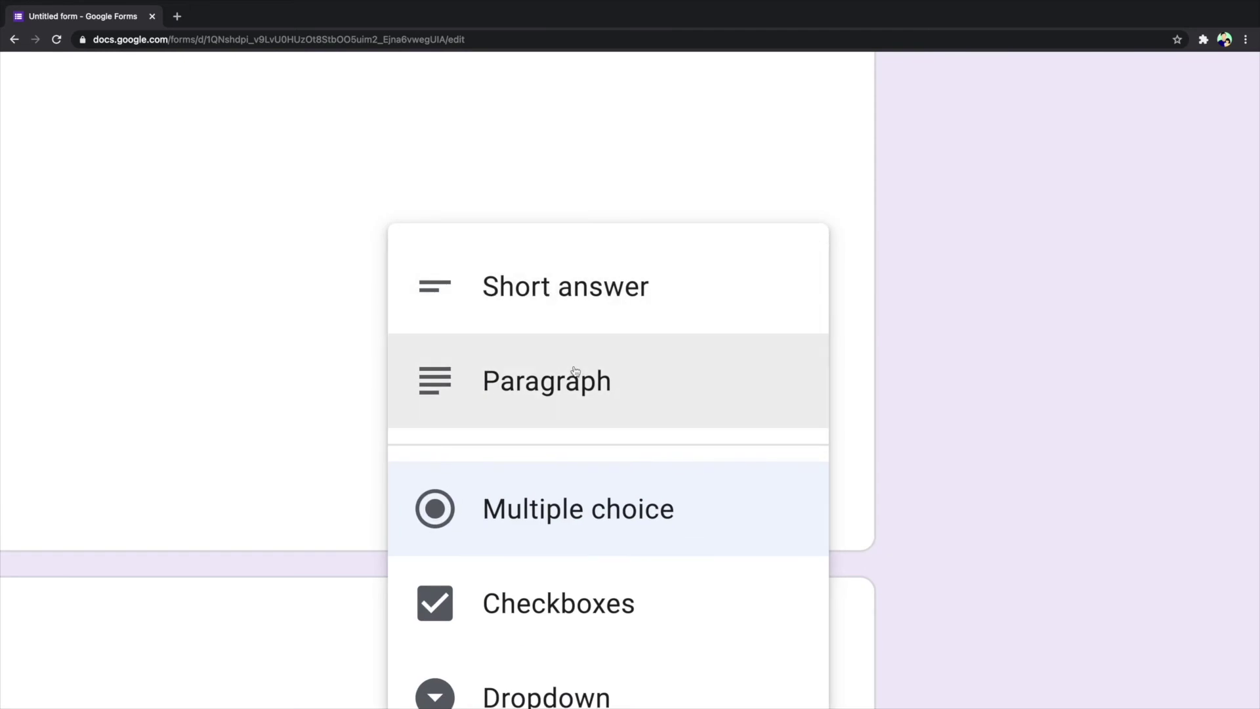
{"action": "left_click", "coordinate": [592, 292]}
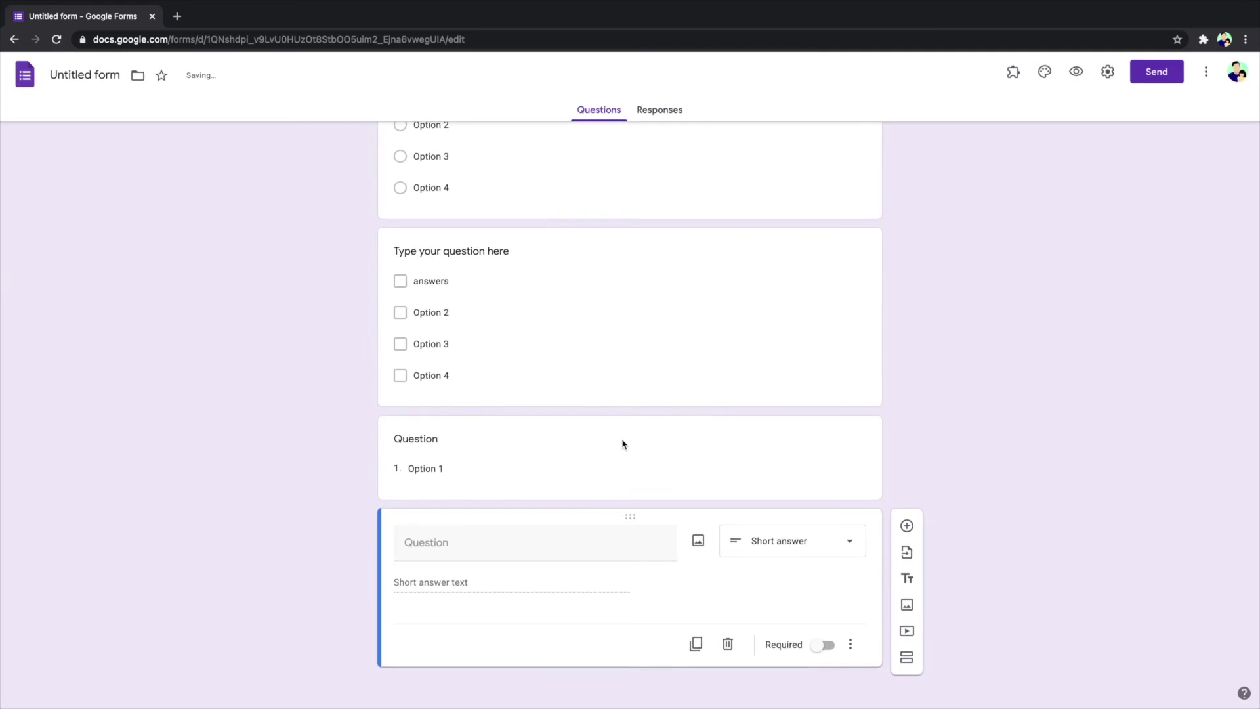
{"action": "left_click", "coordinate": [436, 546]}
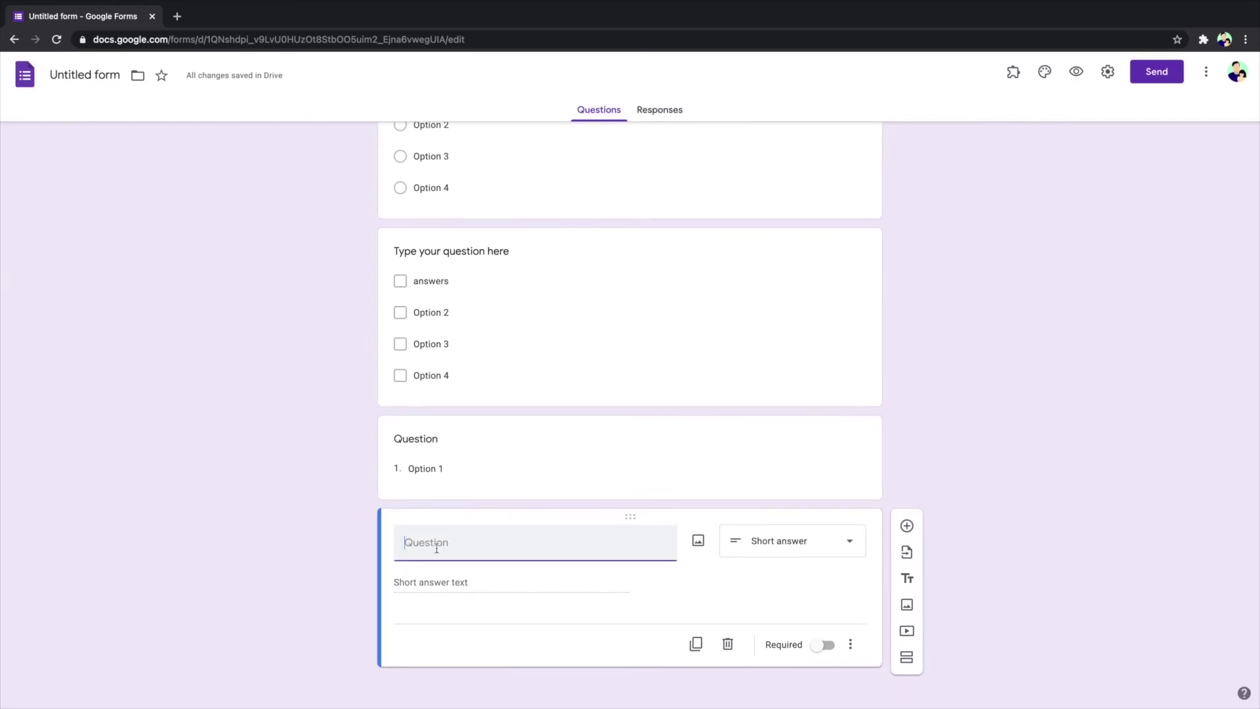
{"action": "type", "text": "Type your question here"}
{"action": "left_click", "coordinate": [456, 584]}
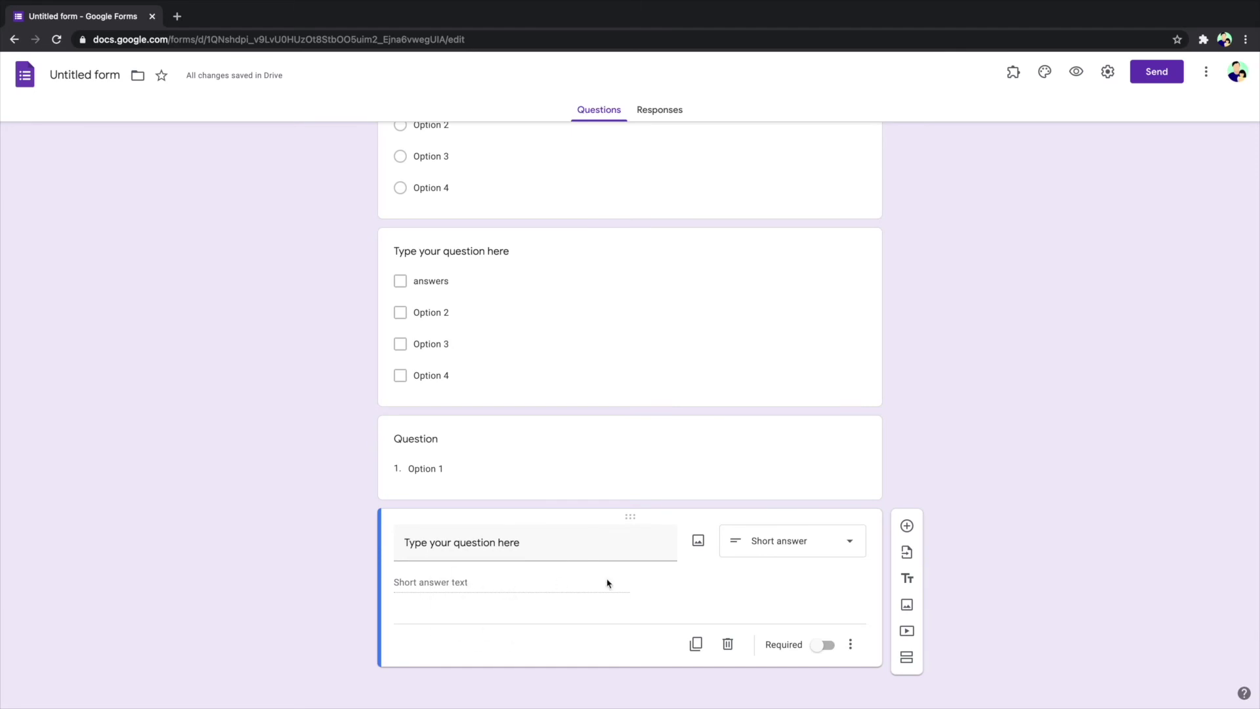
{"action": "left_click", "coordinate": [850, 644]}
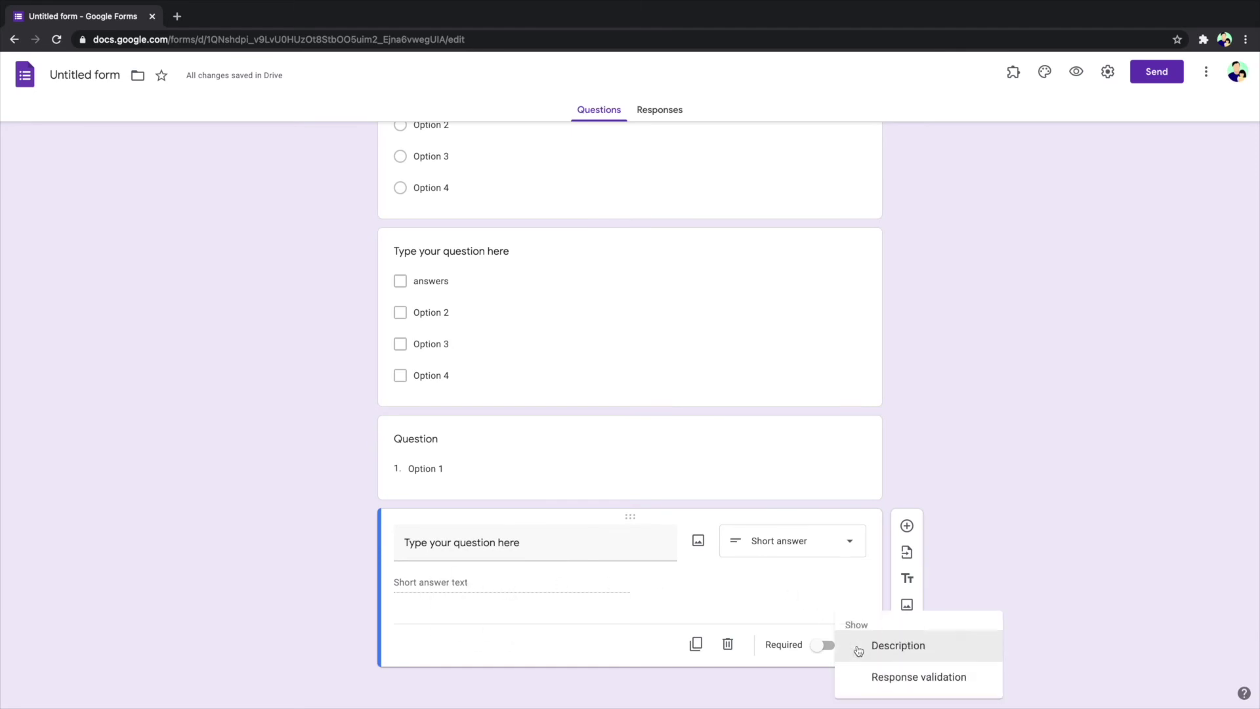
{"action": "left_click", "coordinate": [1031, 557]}
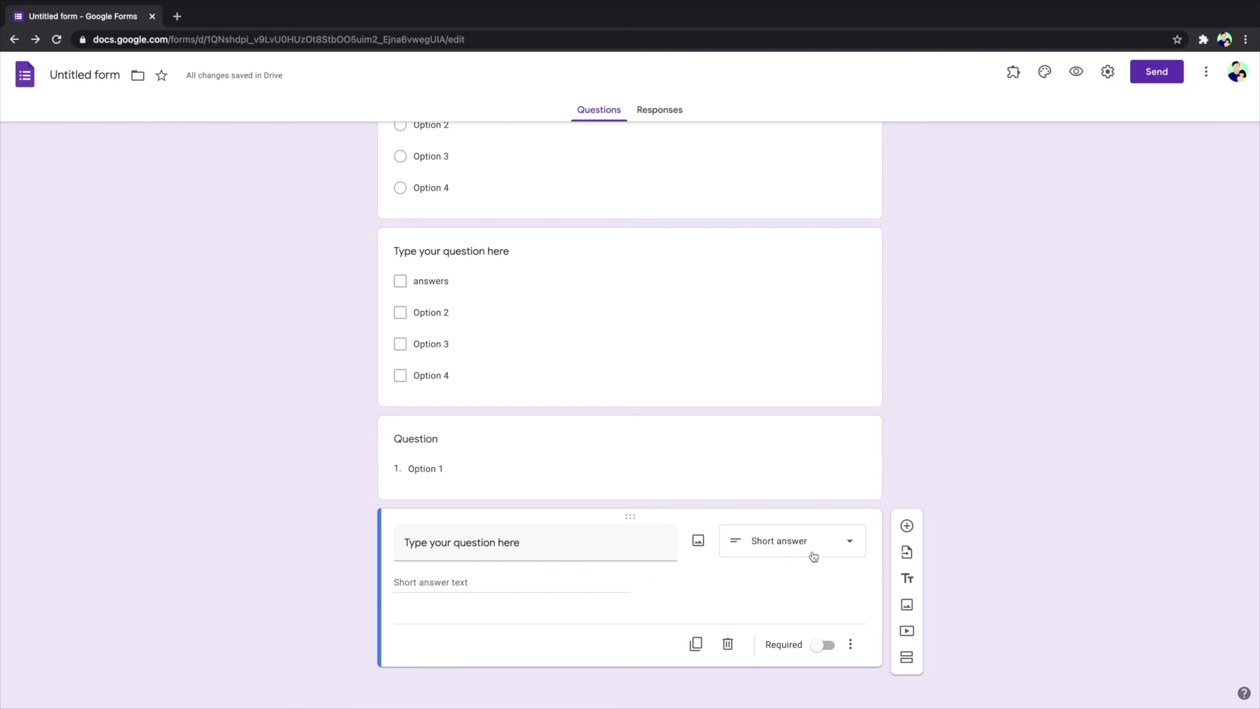
- Add a fifth question below the short-answer one and set its type to Paragraph
{"action": "left_click", "coordinate": [907, 526]}
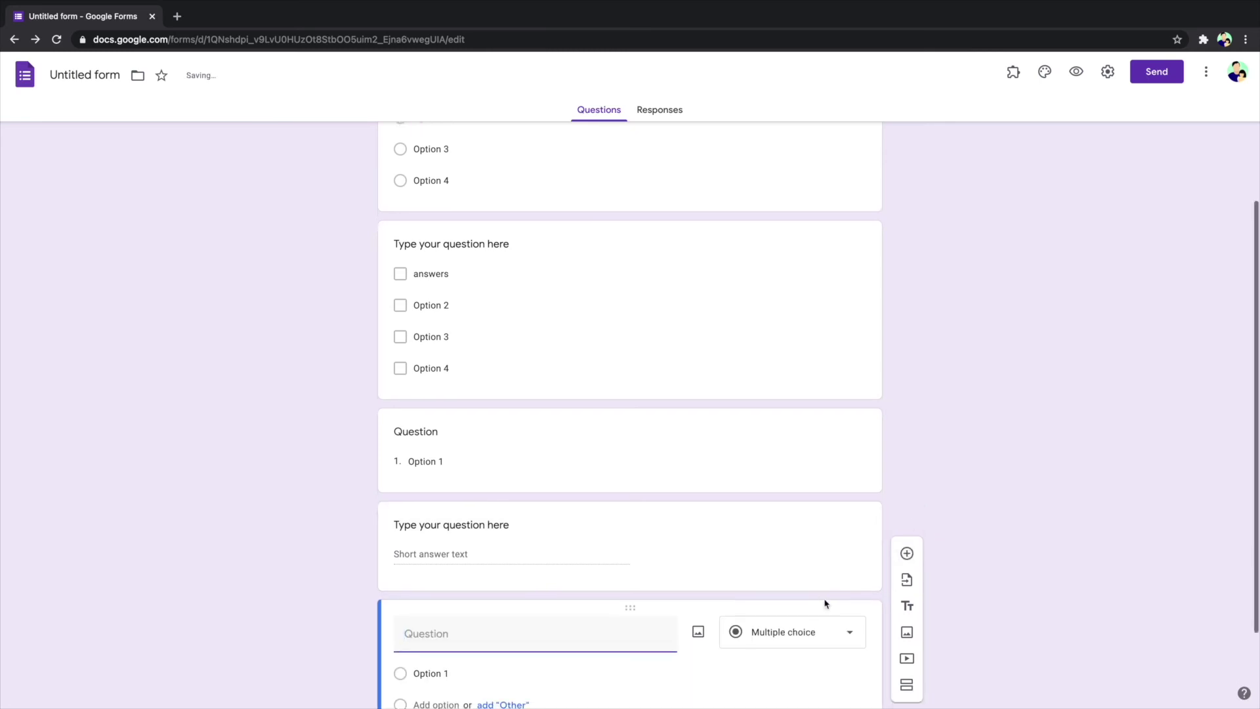
{"action": "left_click", "coordinate": [792, 529]}
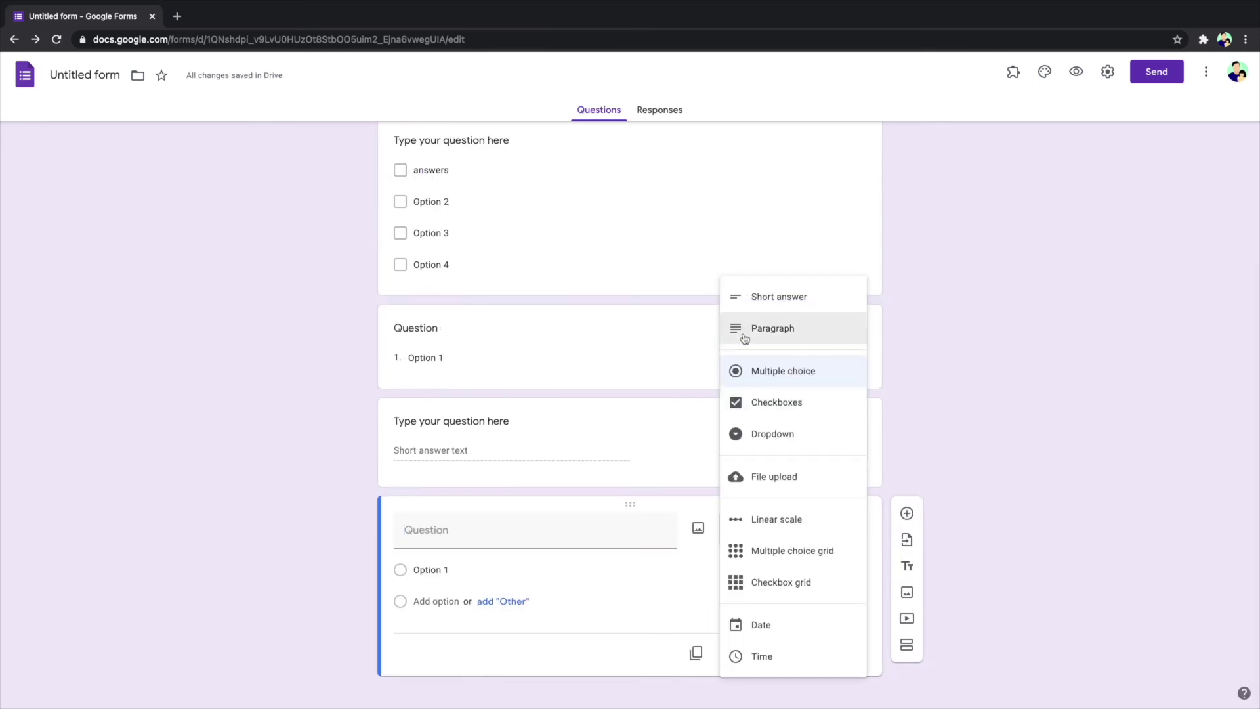
{"action": "scroll", "coordinate": [752, 323], "scroll_direction": "up", "scroll_amount": 5}
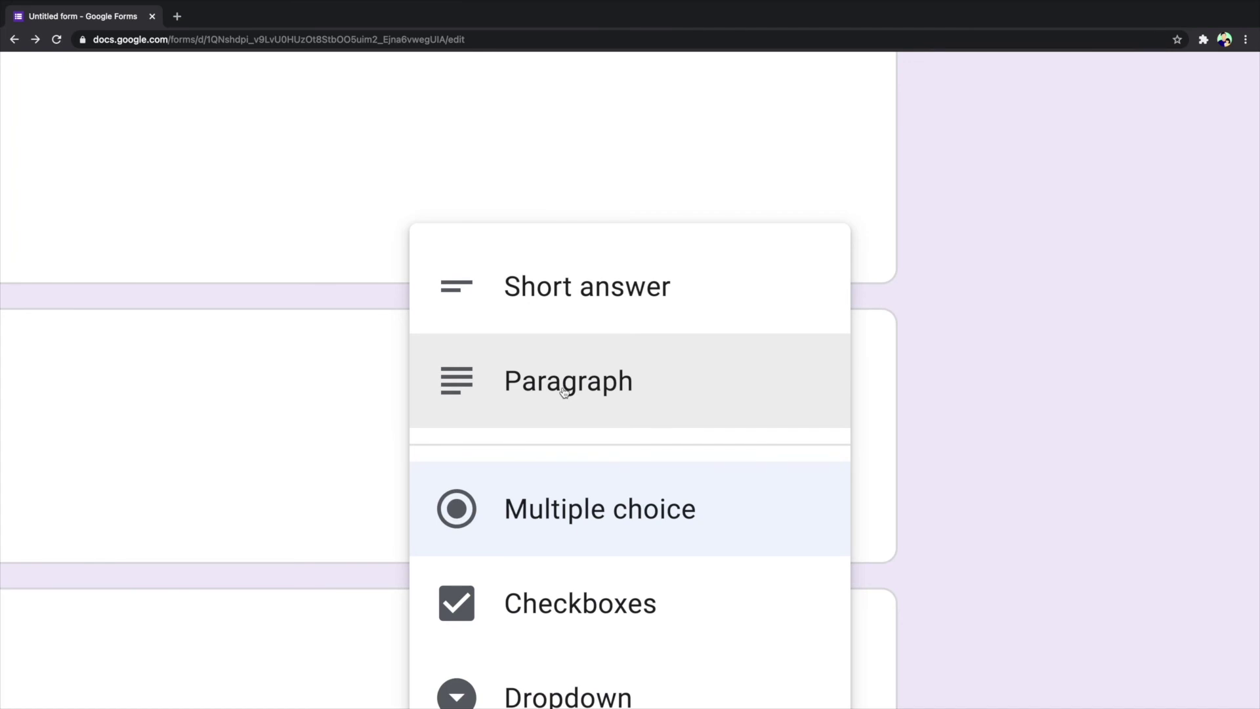
{"action": "left_click", "coordinate": [563, 392]}
{"action": "scroll", "coordinate": [683, 452], "scroll_direction": "down", "scroll_amount": 5}
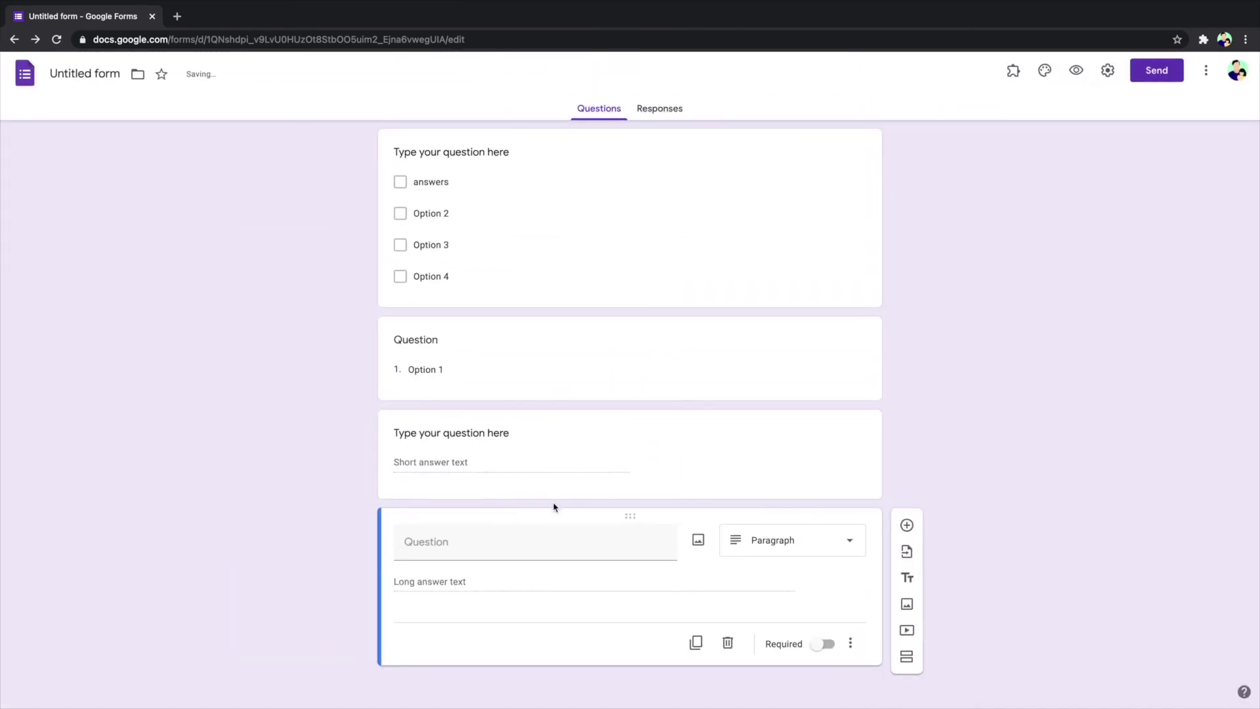
- Title the paragraph question 'Type your question here'
{"action": "left_click", "coordinate": [474, 541]}
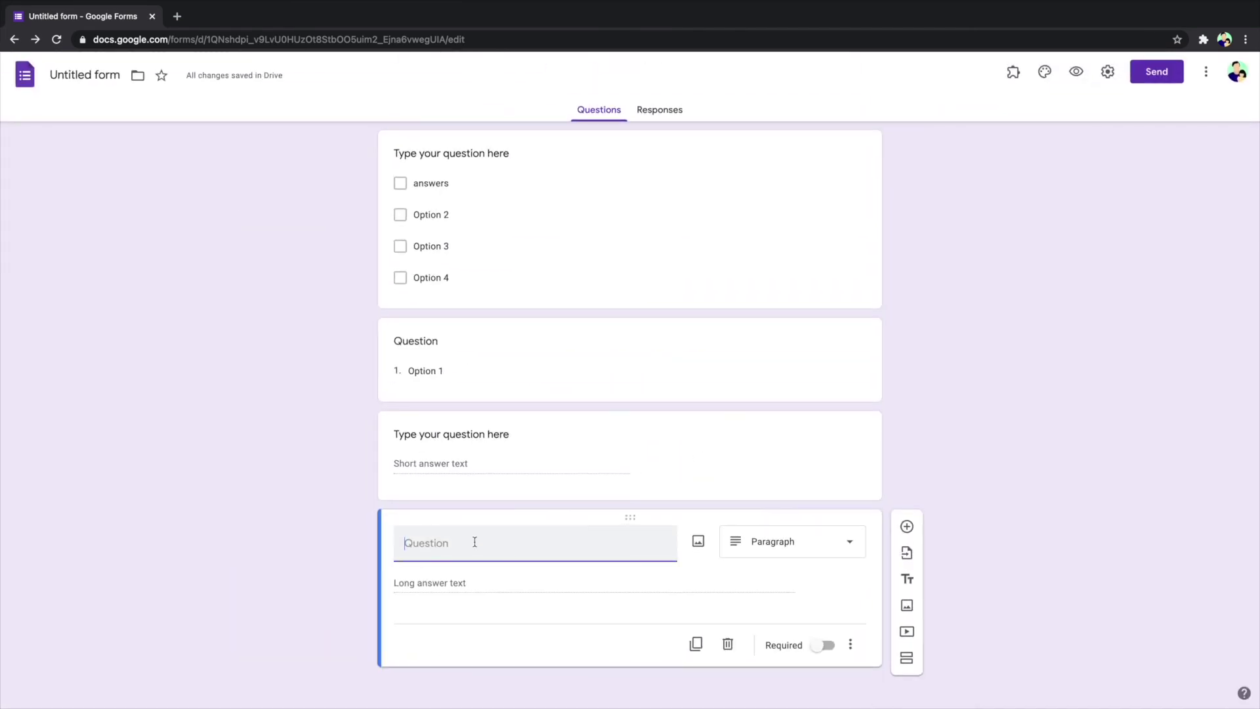
{"action": "type", "text": "type"}
{"action": "key", "text": "BackSpace"}
{"action": "key", "text": "BackSpace"}
{"action": "key", "text": "BackSpace"}
{"action": "type", "text": "ype your question"}
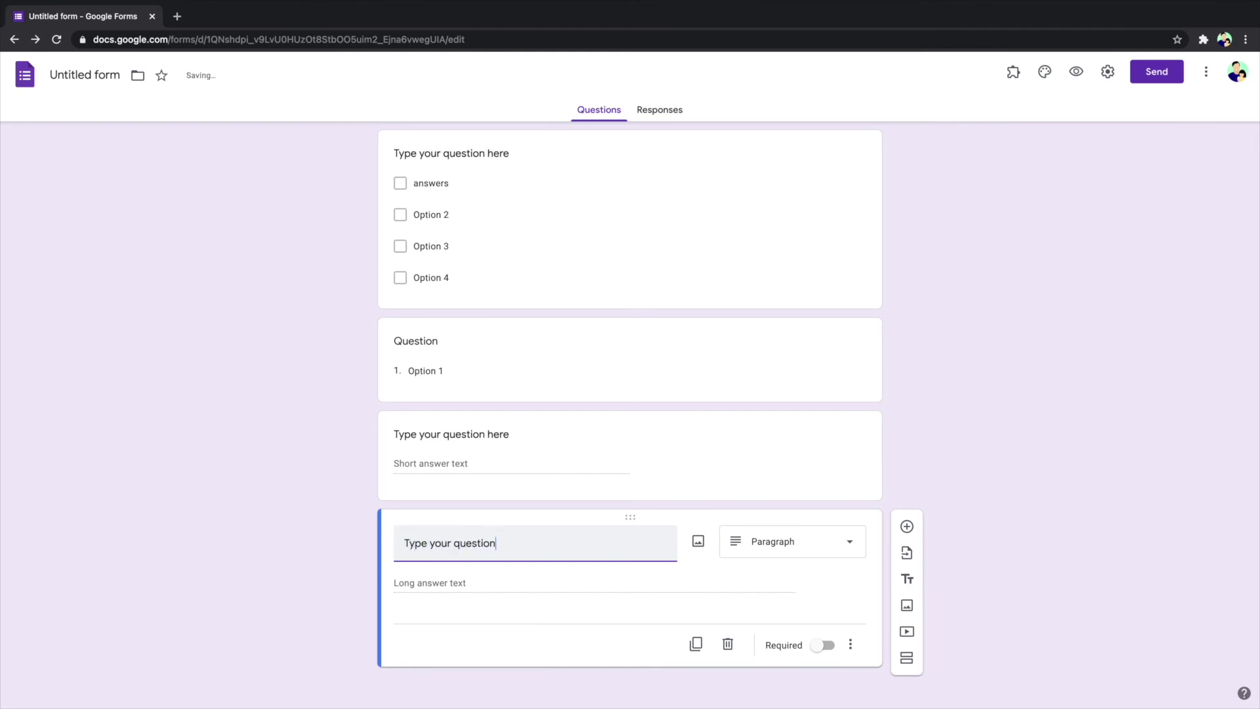
{"action": "type", "text": "s"}
{"action": "key", "text": "BackSpace"}
{"action": "type", "text": "here"}
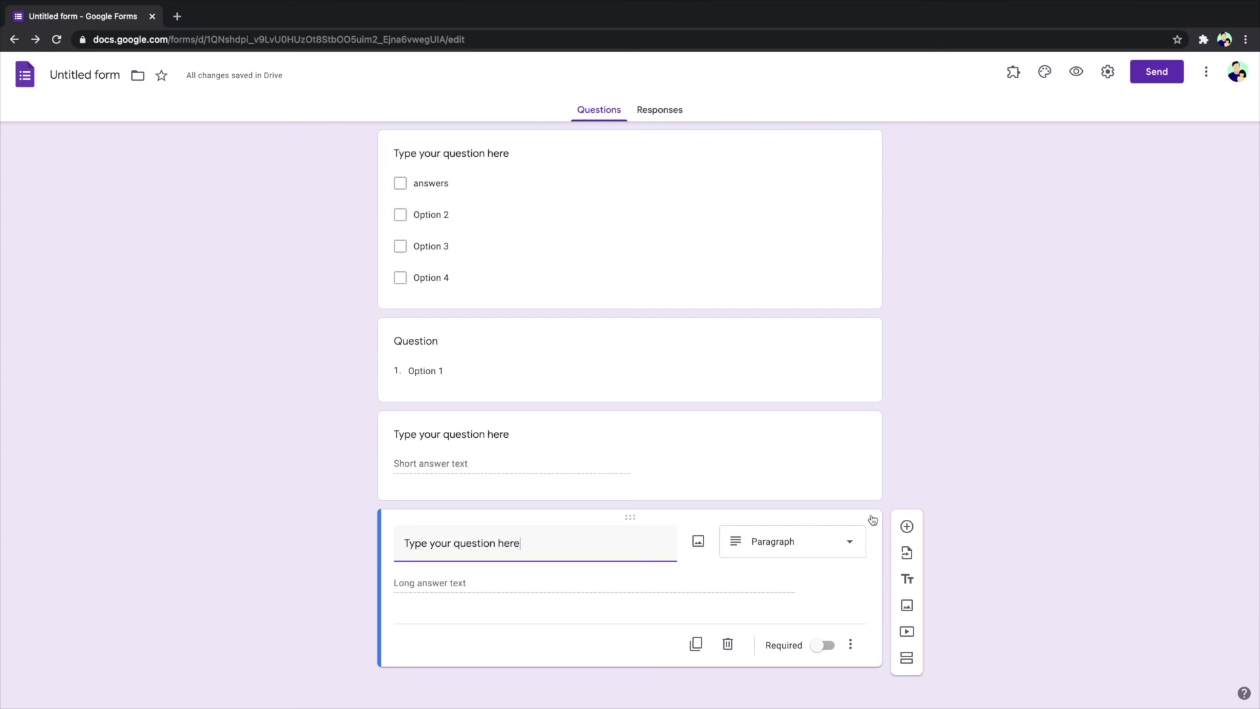
{"action": "scroll", "coordinate": [857, 502], "scroll_direction": "up", "scroll_amount": 3}
{"action": "scroll", "coordinate": [857, 502], "scroll_direction": "up", "scroll_amount": 3}
{"action": "scroll", "coordinate": [838, 444], "scroll_direction": "down", "scroll_amount": 5}
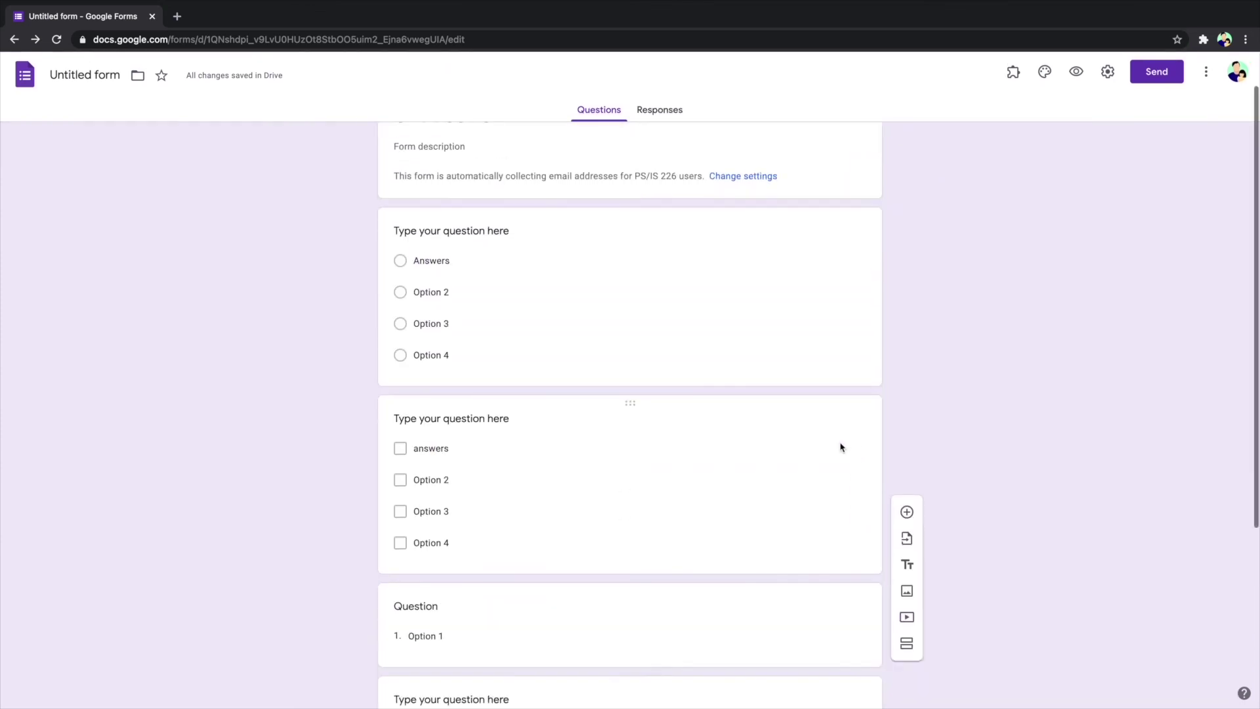